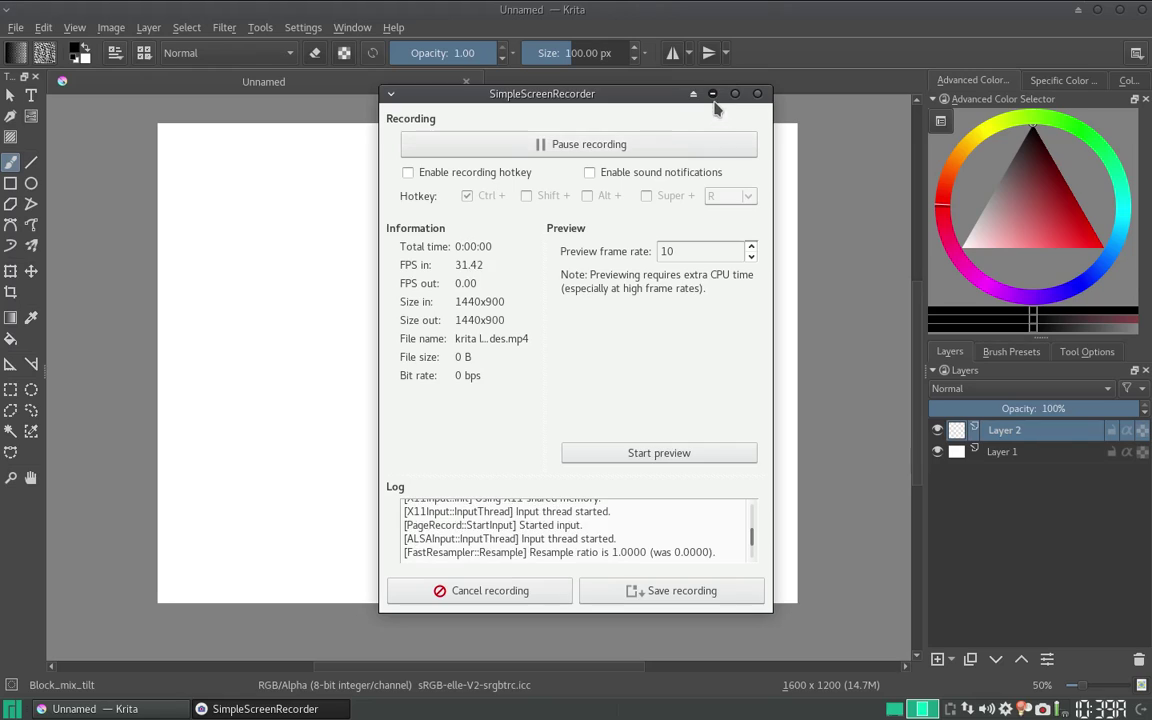
- Pick red as the painting colour and make Layer 1 the active layer
left_click(712, 93)
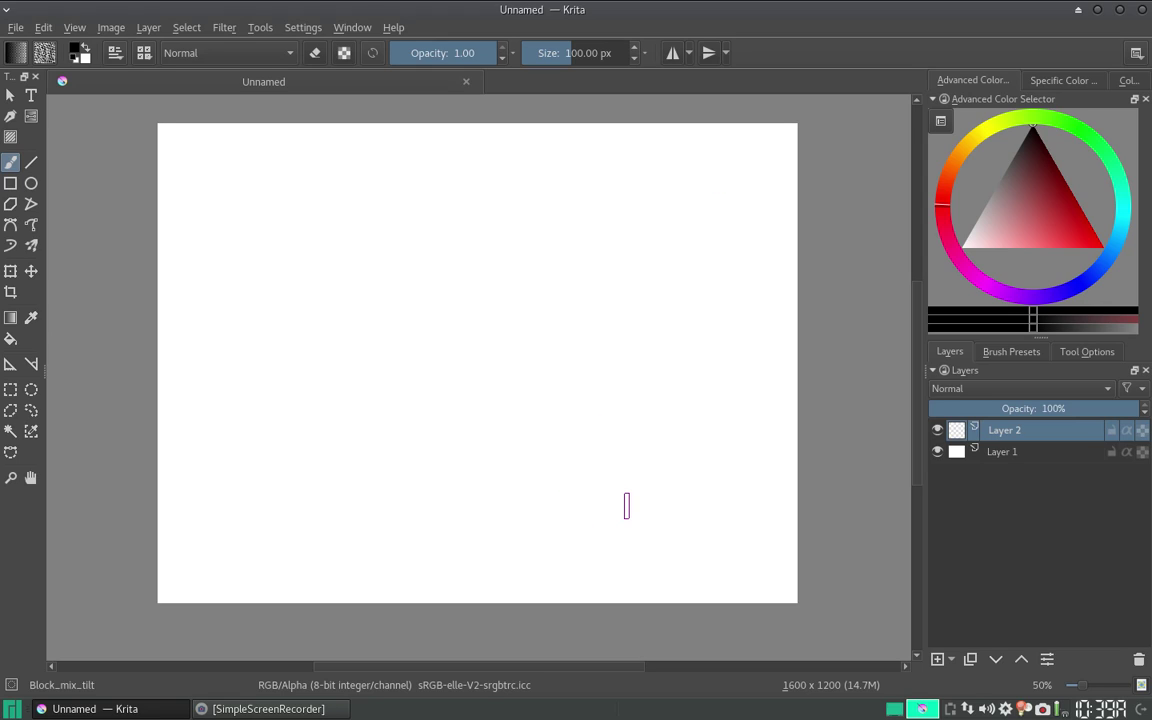
left_click(280, 709)
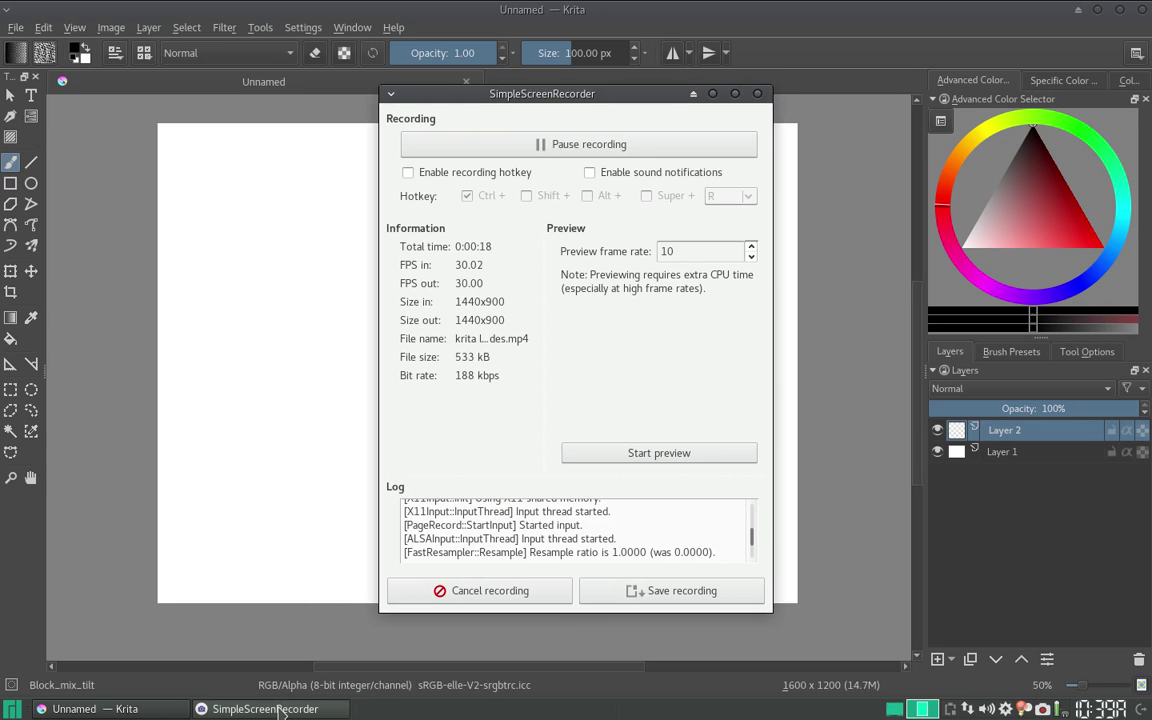
left_click(280, 709)
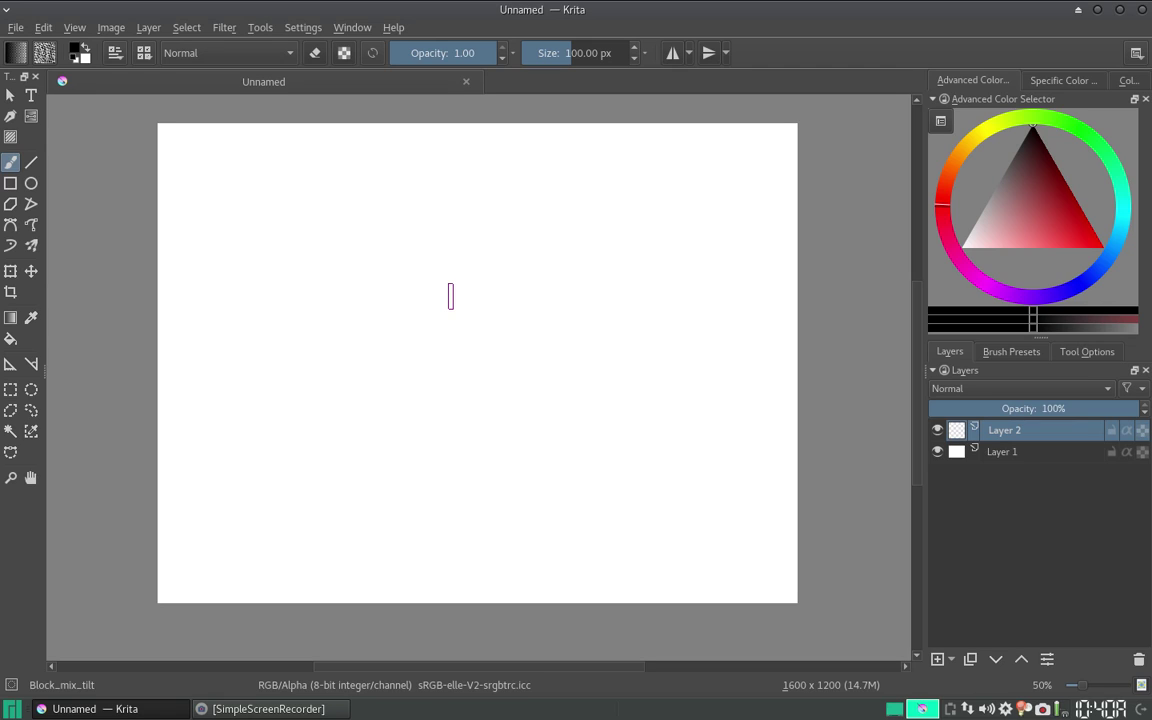
key("slash")
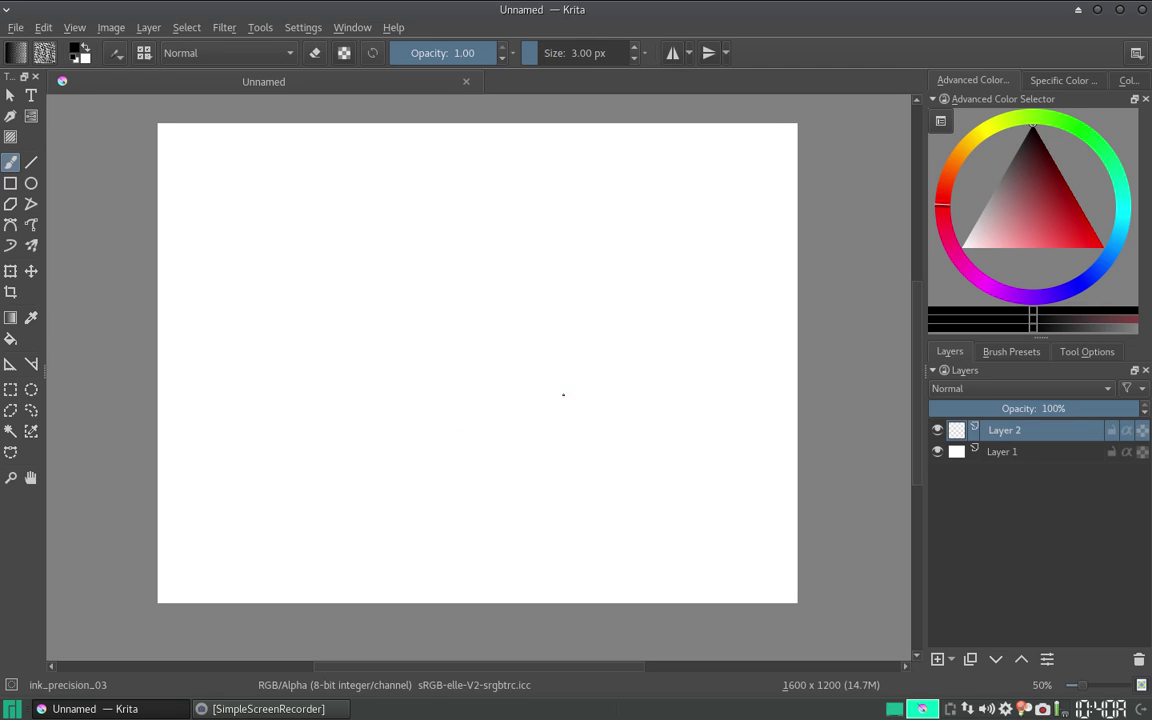
left_click(1053, 226)
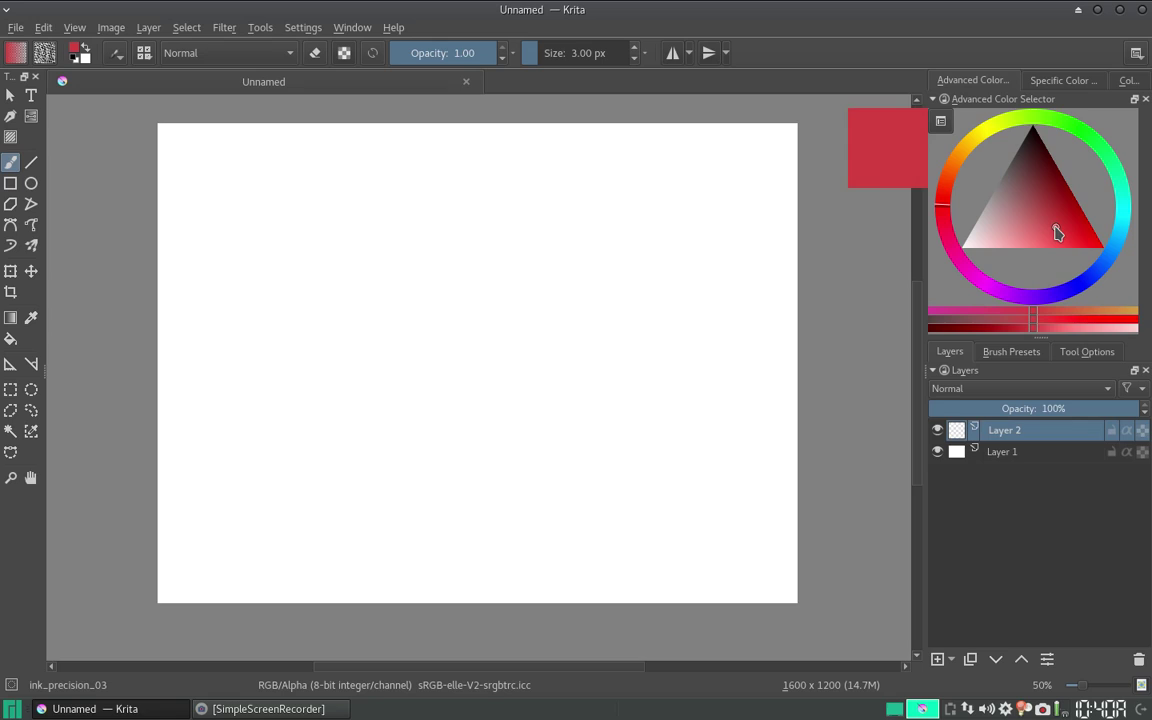
left_click(1020, 452)
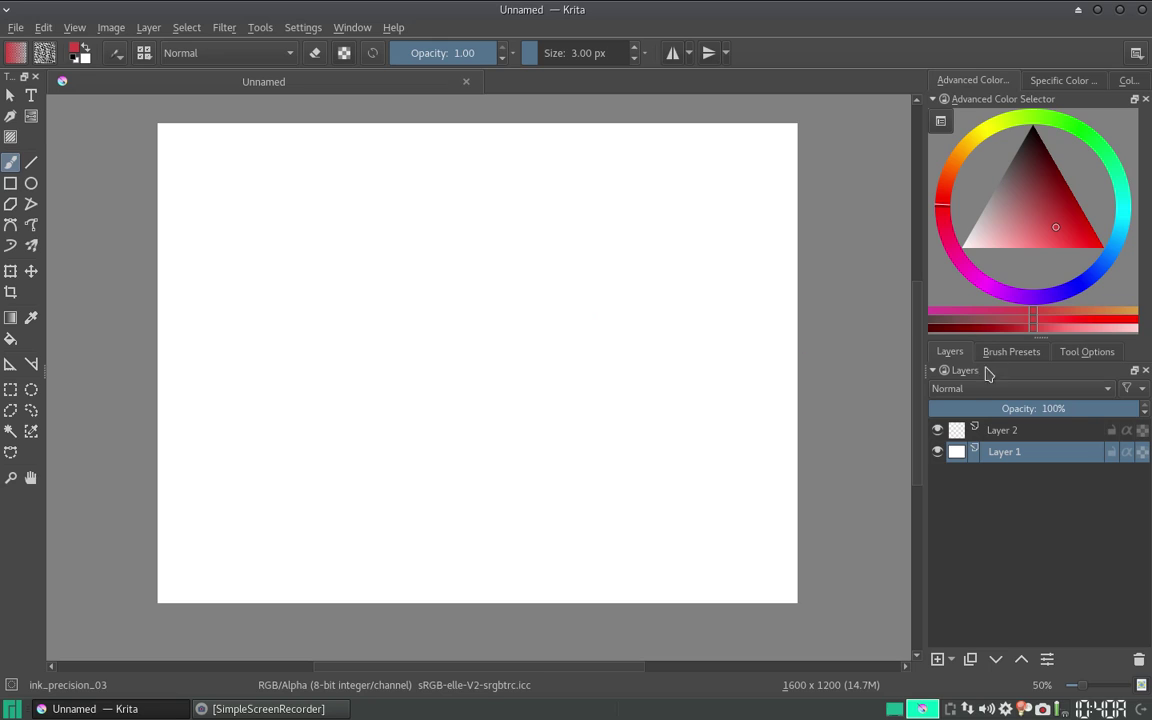
- Load the Block_mix_tilt preset at 64 px, then paint and undo three red test strokes
left_click(1011, 351)
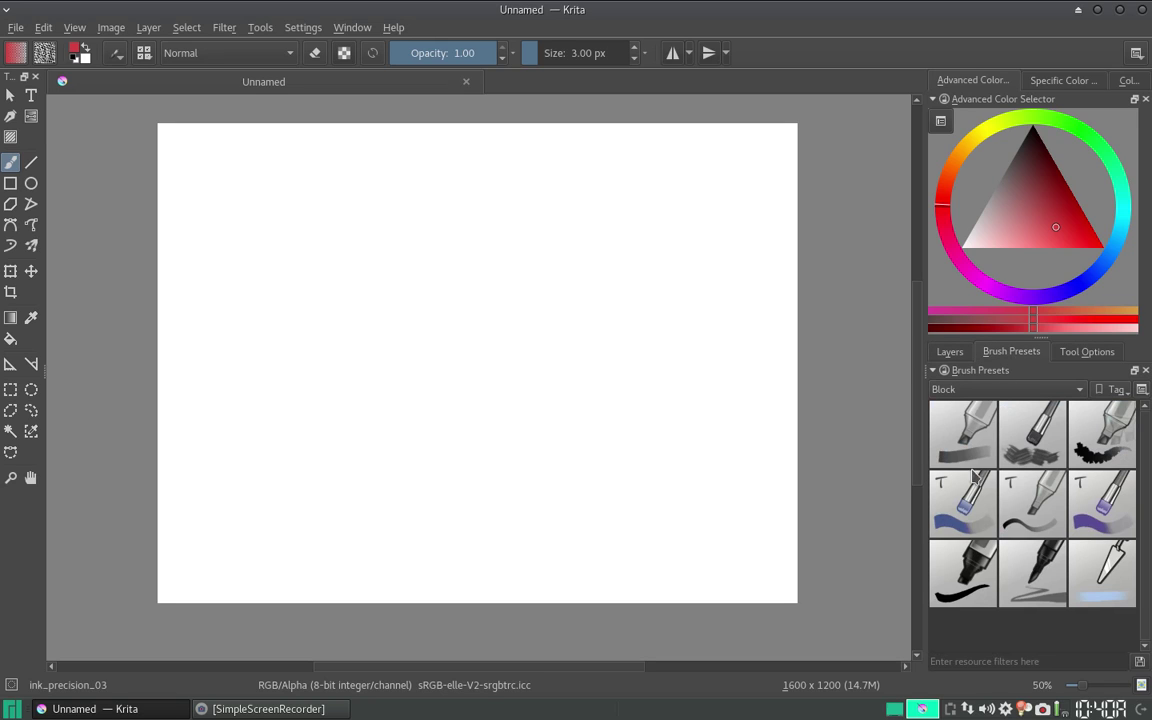
left_click(962, 503)
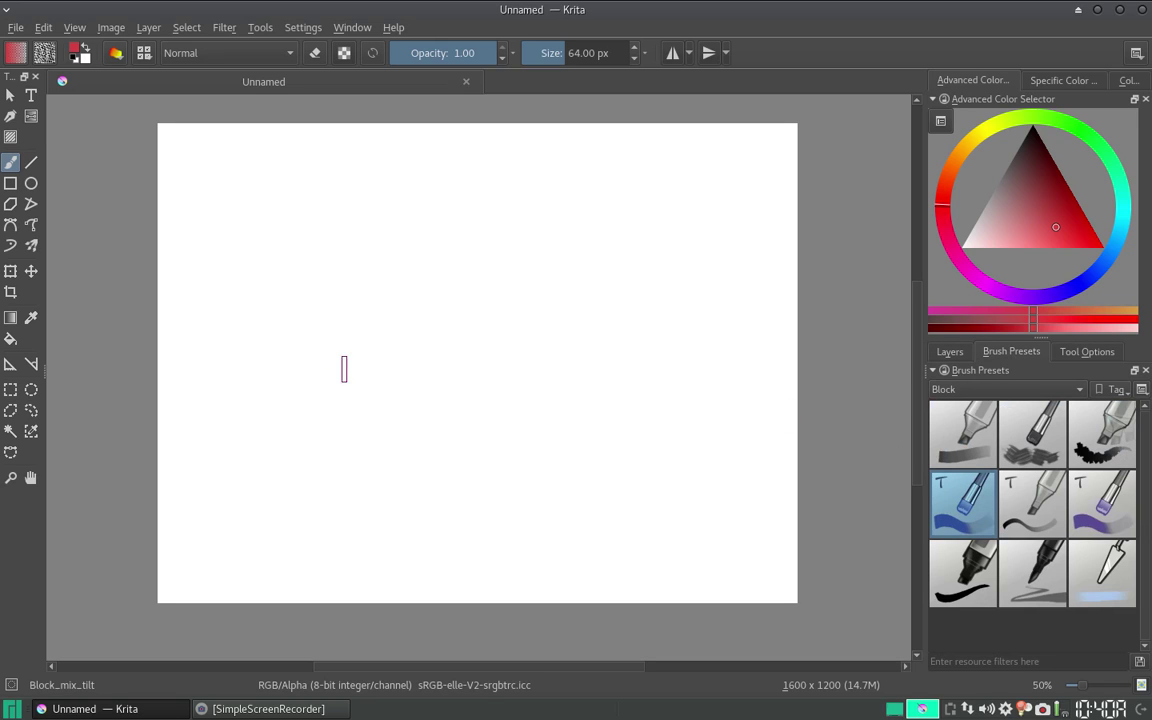
left_click_drag(388, 395, 448, 335)
left_click_drag(305, 412, 388, 355)
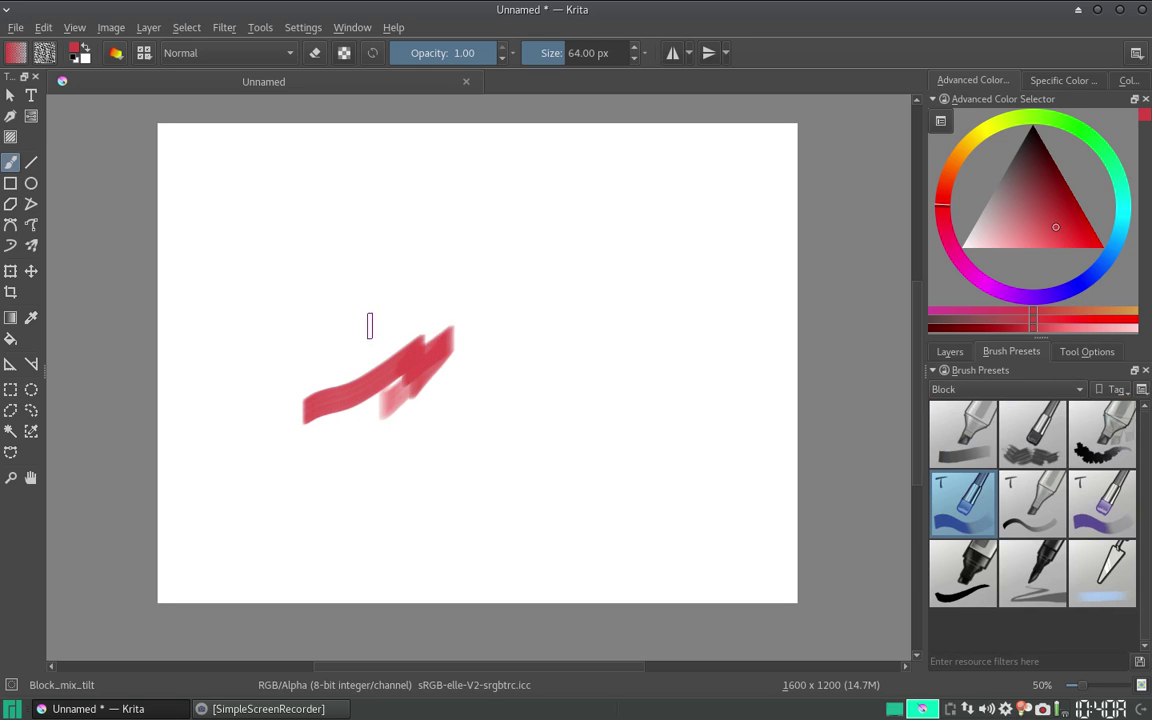
left_click_drag(452, 300, 505, 398)
key("ctrl+z")
key("ctrl+z")
key("ctrl+z")
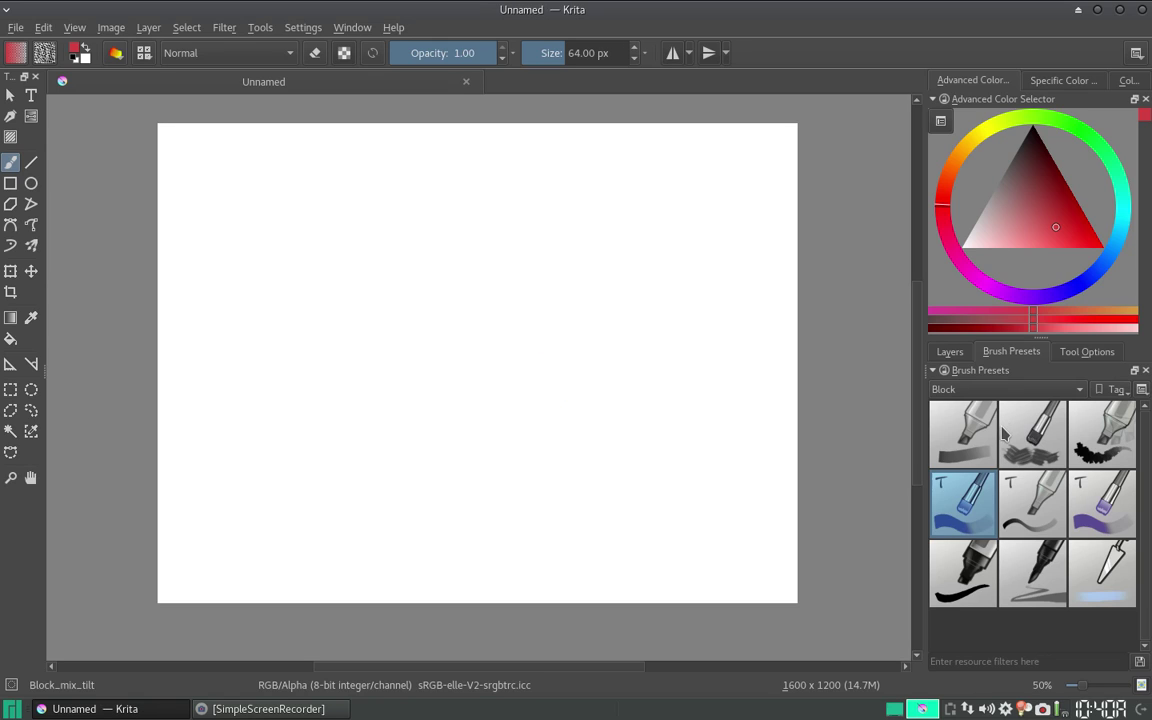
- With Layout_block, paint diagonal grey needle strokes up to the treetop and down the right side
left_click(1040, 573)
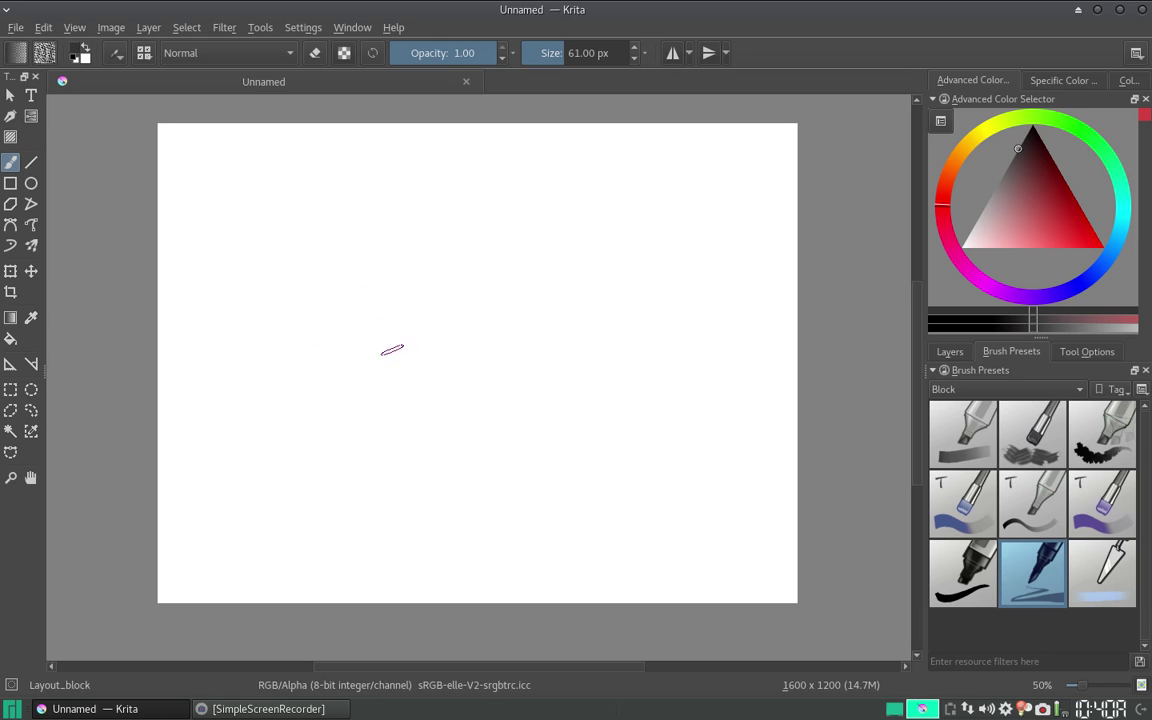
left_click(355, 377)
mouse_move(335, 405)
left_mouse_down()
mouse_move(372, 363)
mouse_move(411, 246)
left_mouse_up()
mouse_move(385, 290)
left_mouse_down()
mouse_move(427, 203)
mouse_move(449, 252)
mouse_move(440, 280)
left_mouse_up()
mouse_move(425, 270)
left_mouse_down()
mouse_move(457, 305)
mouse_move(466, 358)
left_mouse_up()
mouse_move(418, 348)
left_mouse_down()
mouse_move(468, 372)
mouse_move(468, 404)
left_mouse_up()
left_click_drag(395, 376, 362, 399)
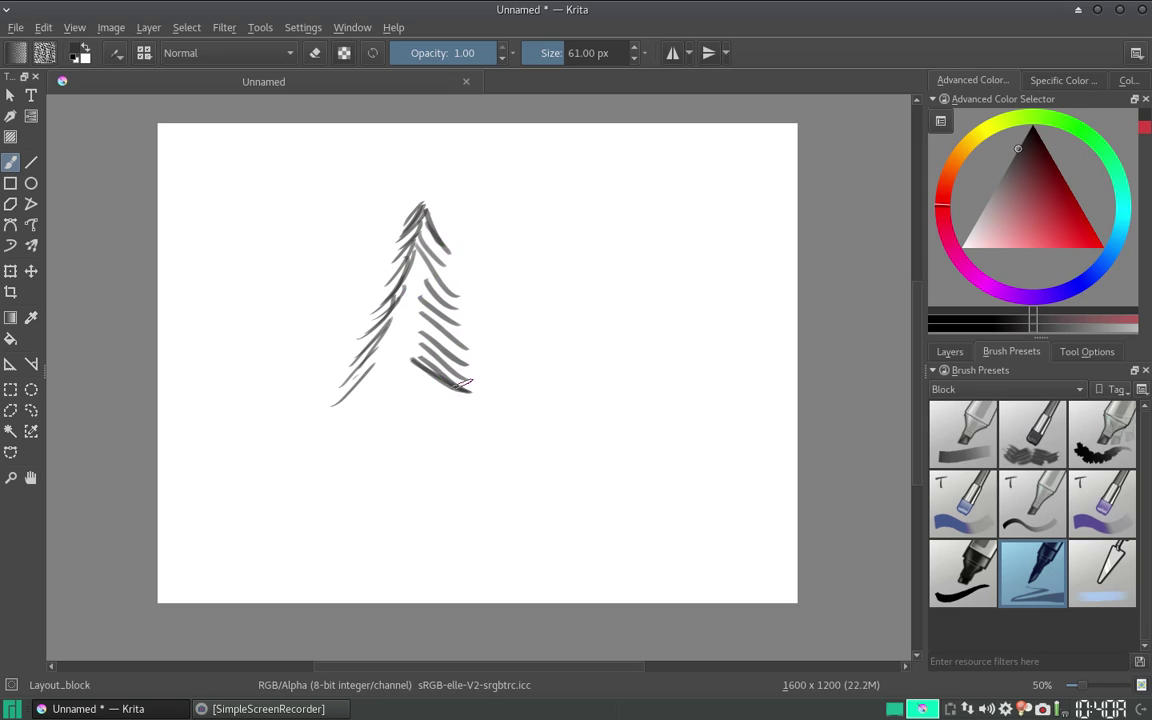
- Add grey needles down the tree's left side and thicken the lower-left branches near the trunk
left_click_drag(366, 318, 326, 356)
left_click_drag(363, 292, 334, 322)
mouse_move(374, 260)
left_mouse_down()
mouse_move(338, 302)
mouse_move(345, 290)
left_mouse_up()
left_click_drag(377, 240, 346, 266)
mouse_move(412, 290)
left_mouse_down()
mouse_move(365, 395)
mouse_move(343, 414)
left_mouse_up()
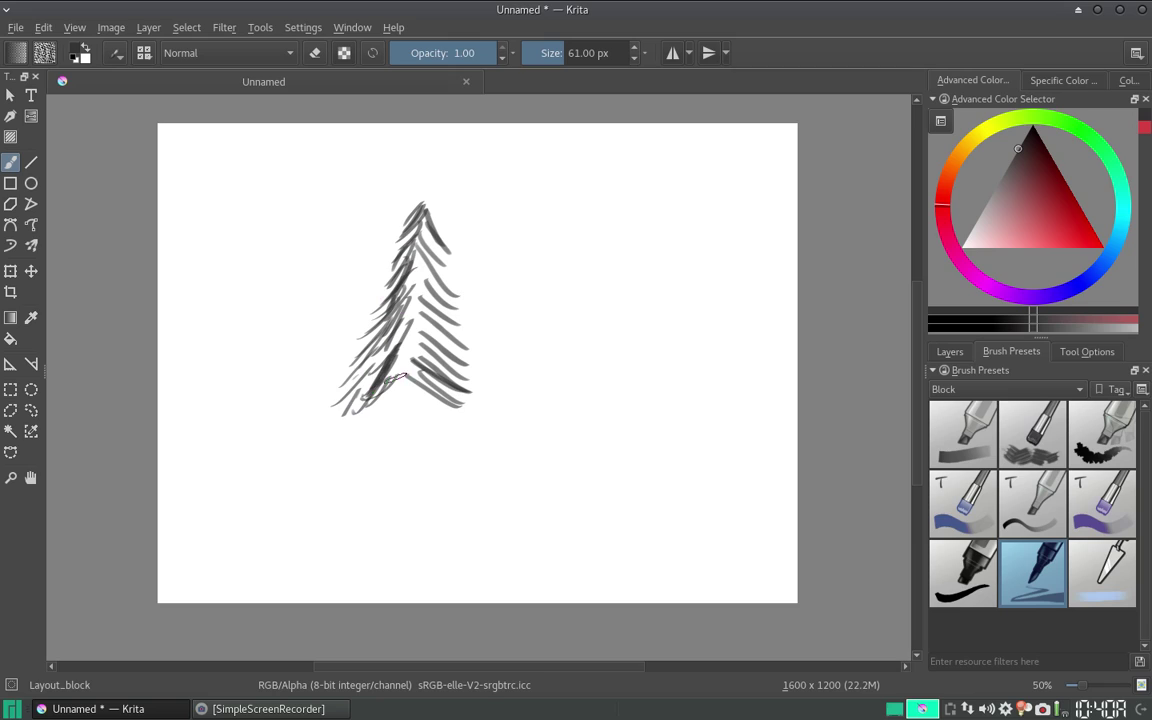
left_click_drag(405, 330, 372, 380)
key("slash")
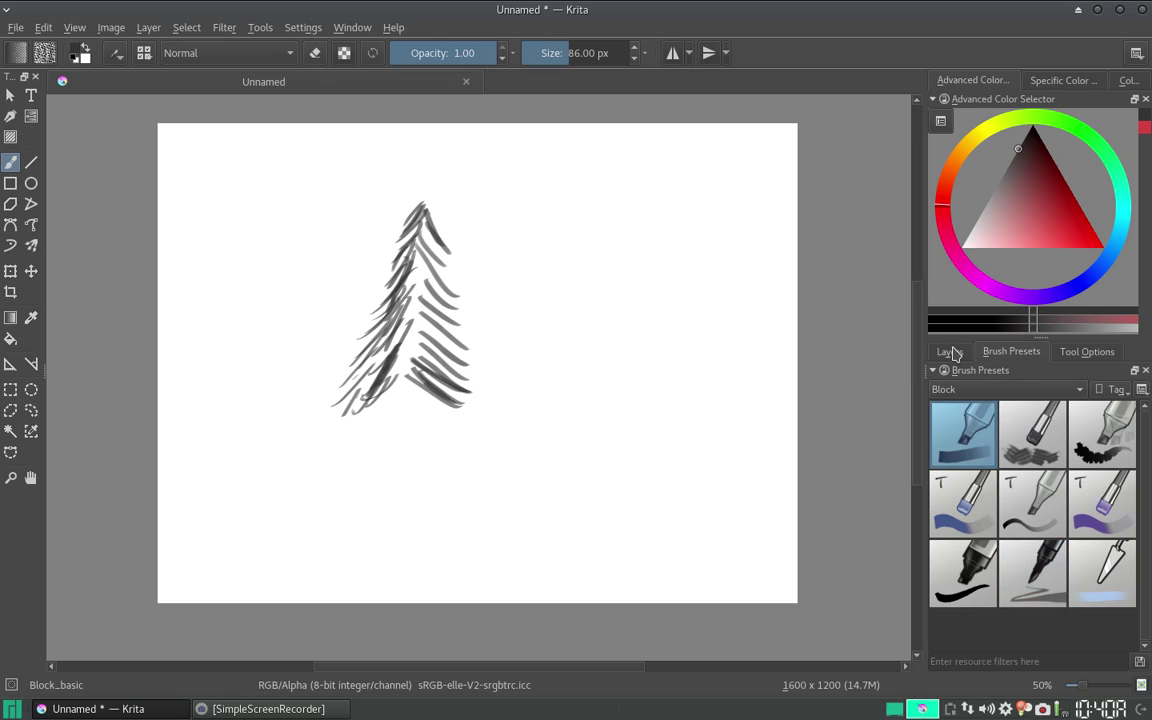
- Load the Layout_block brush in saturated red and hatch red strokes over the upper tree
left_click(950, 352)
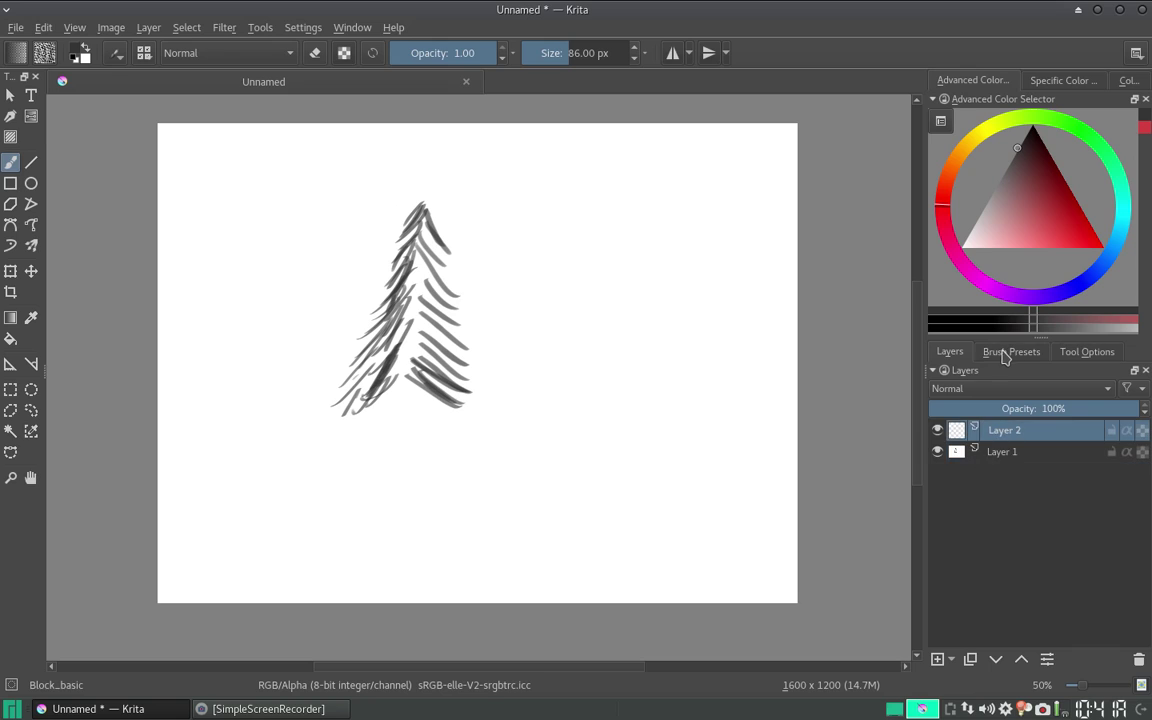
left_click(1008, 353)
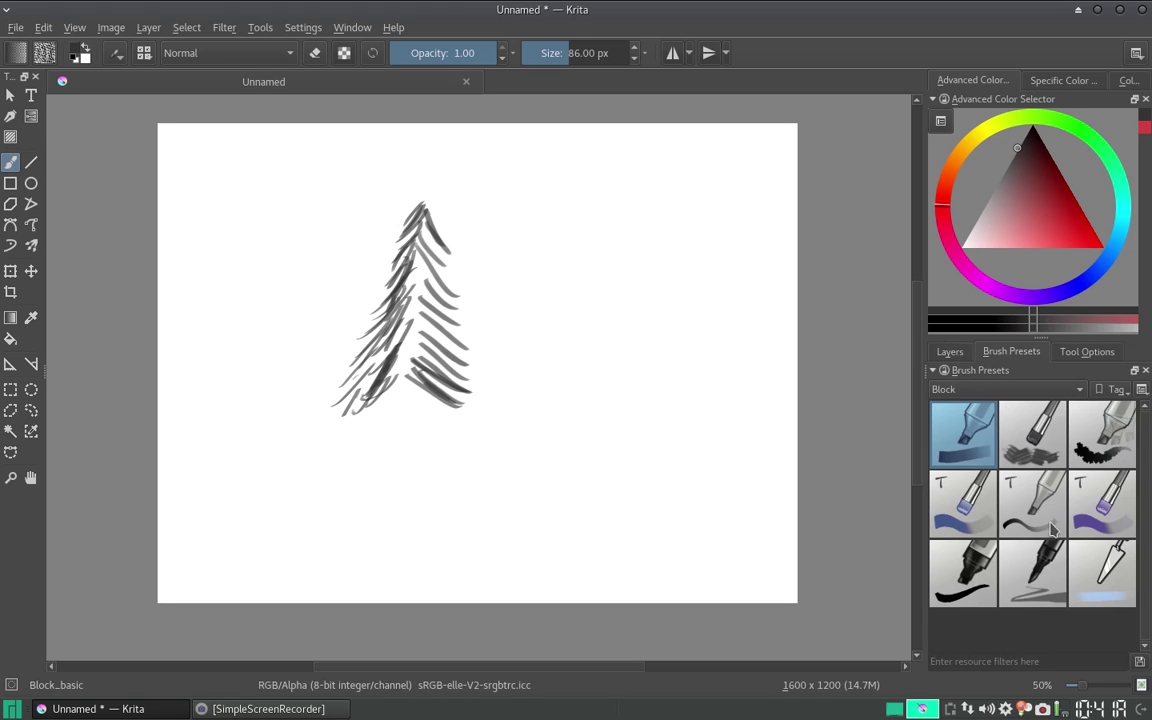
left_click(1032, 572)
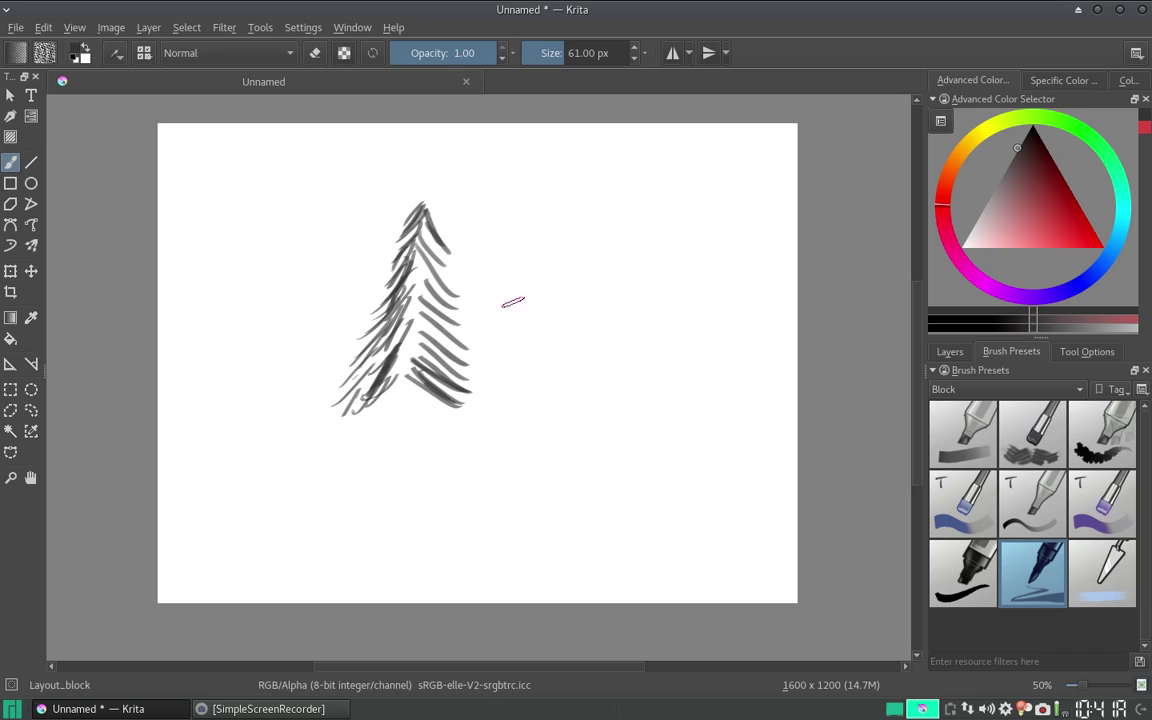
left_click(1073, 247)
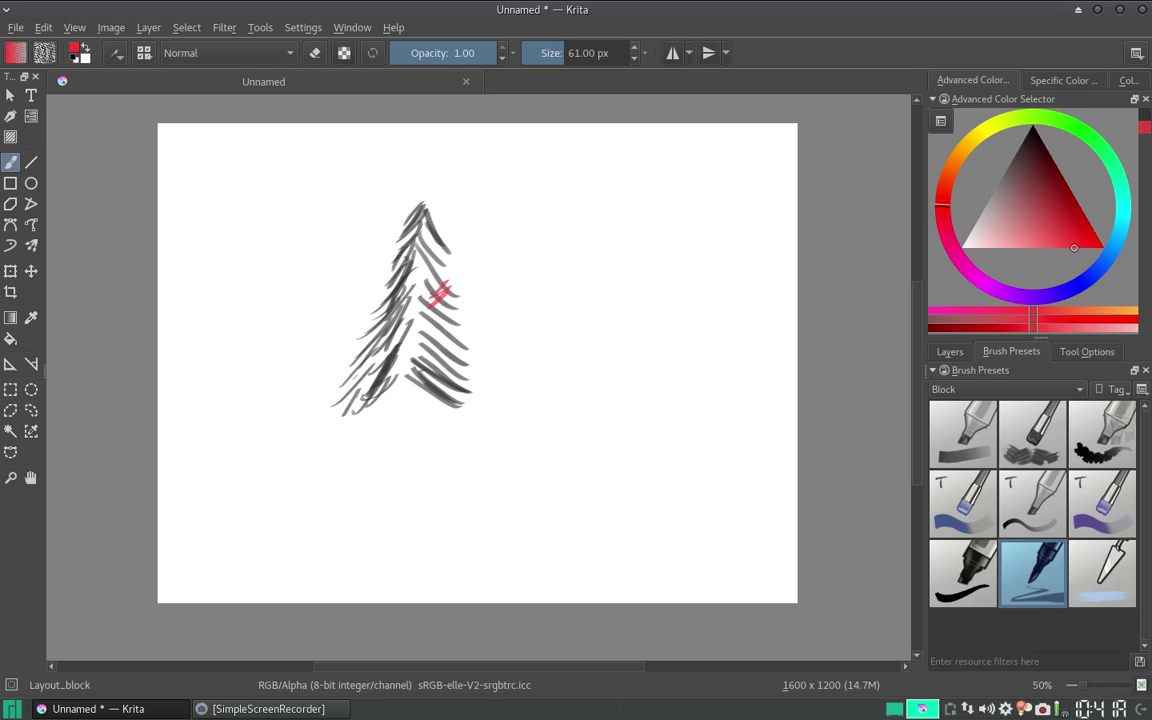
mouse_move(440, 292)
left_mouse_down()
mouse_move(400, 220)
mouse_move(420, 200)
left_mouse_up()
mouse_move(390, 240)
left_mouse_down()
mouse_move(430, 205)
mouse_move(455, 240)
left_mouse_up()
mouse_move(410, 290)
left_mouse_down()
mouse_move(458, 265)
mouse_move(360, 350)
mouse_move(335, 325)
left_mouse_up()
- Hide and reshow Layer 2 to compare, then clear its red strokes
left_click(950, 351)
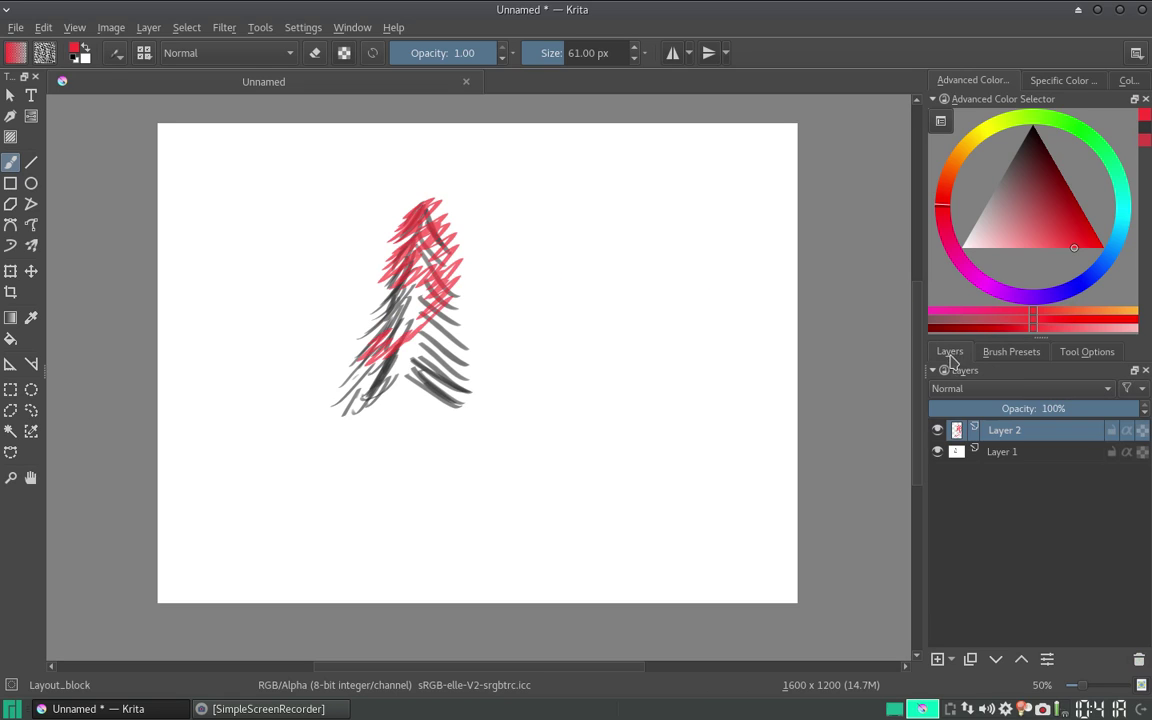
left_click(938, 431)
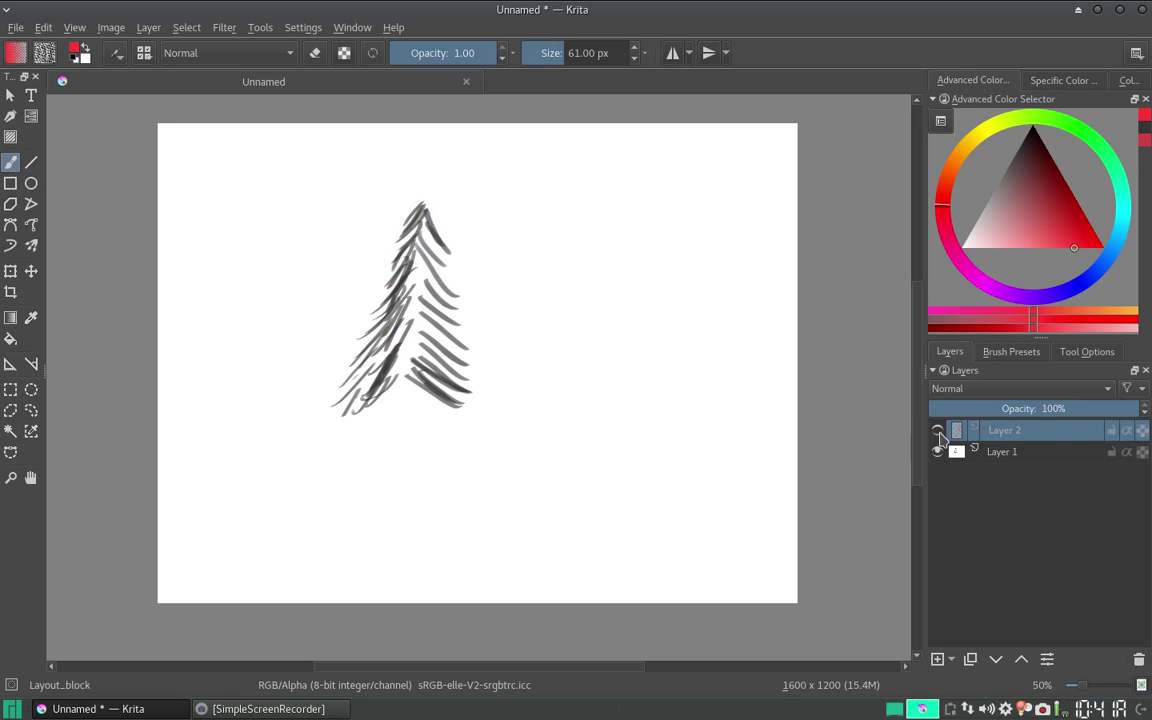
left_click(938, 431)
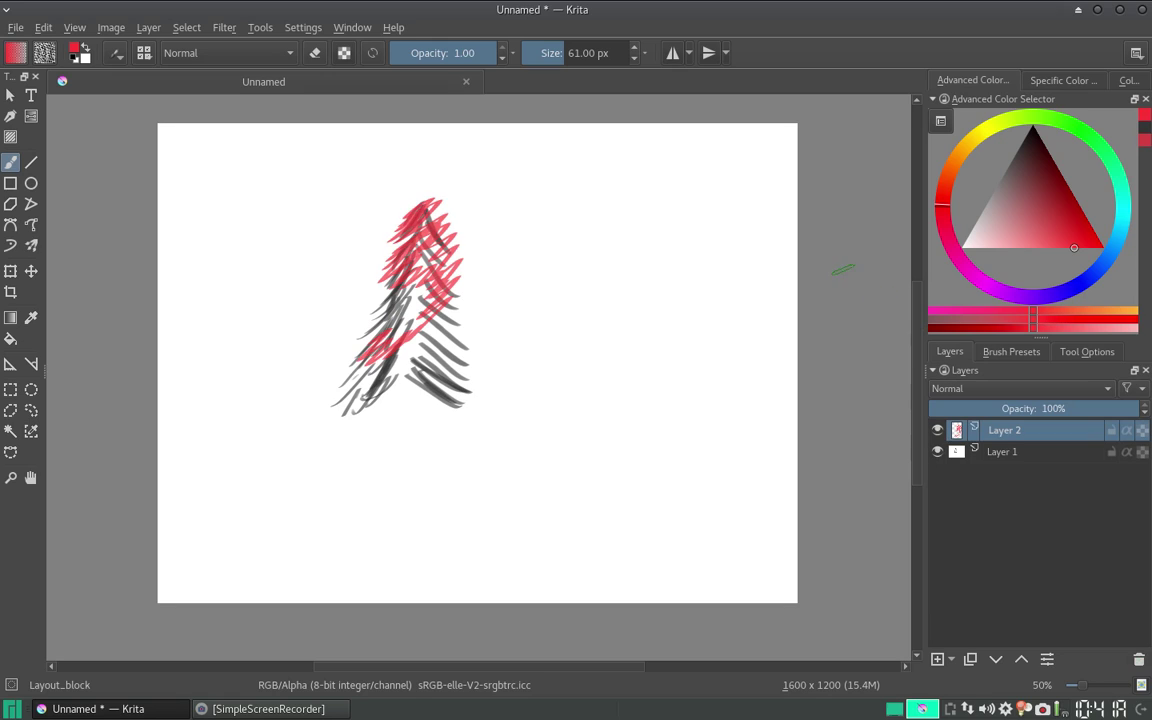
key("Delete")
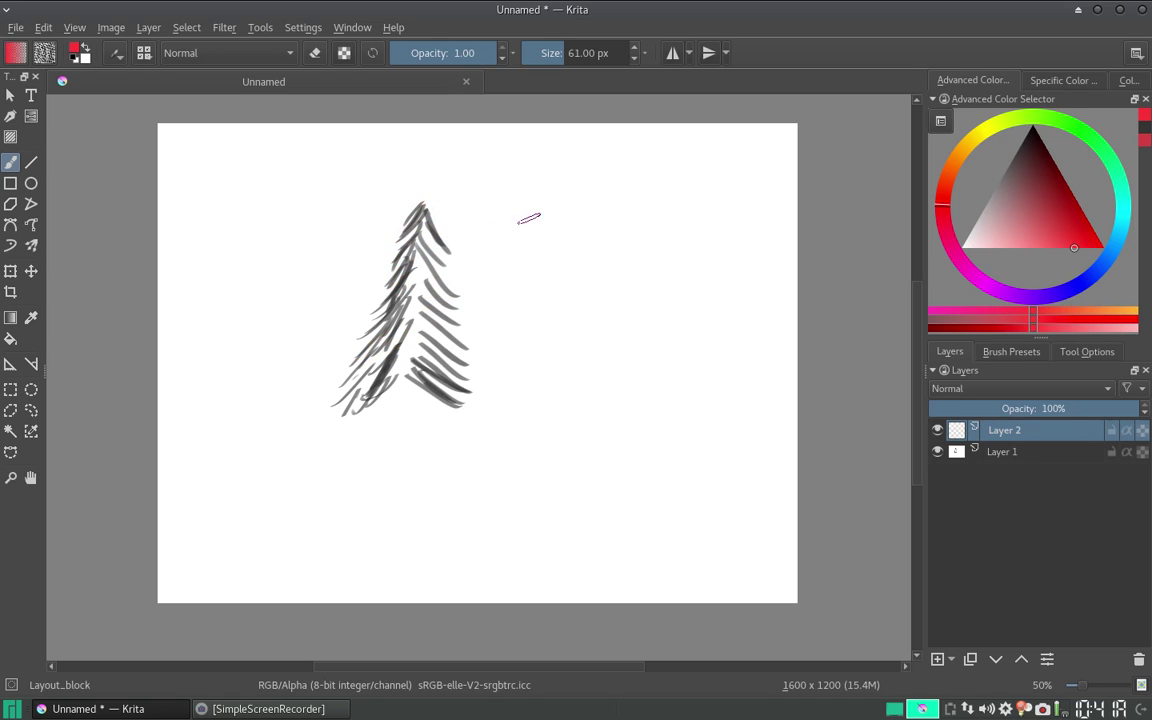
- Switch to dark green and paint needles up the tree's right-side branches
left_click(1084, 131)
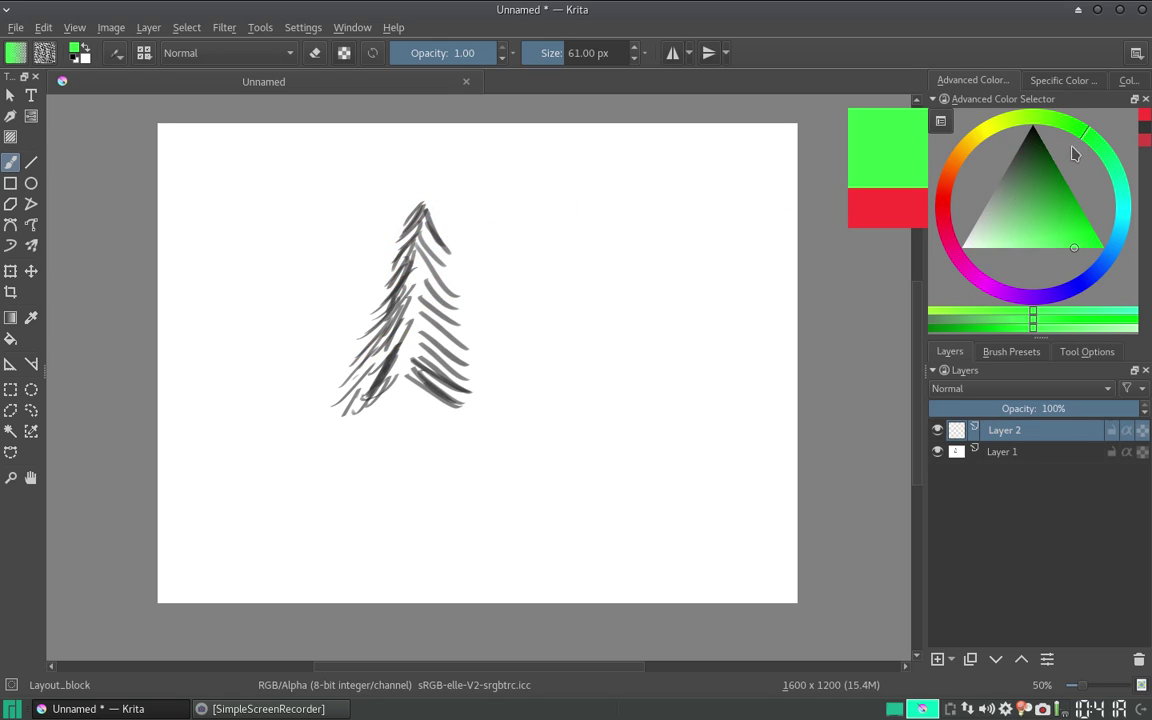
left_click(1065, 180)
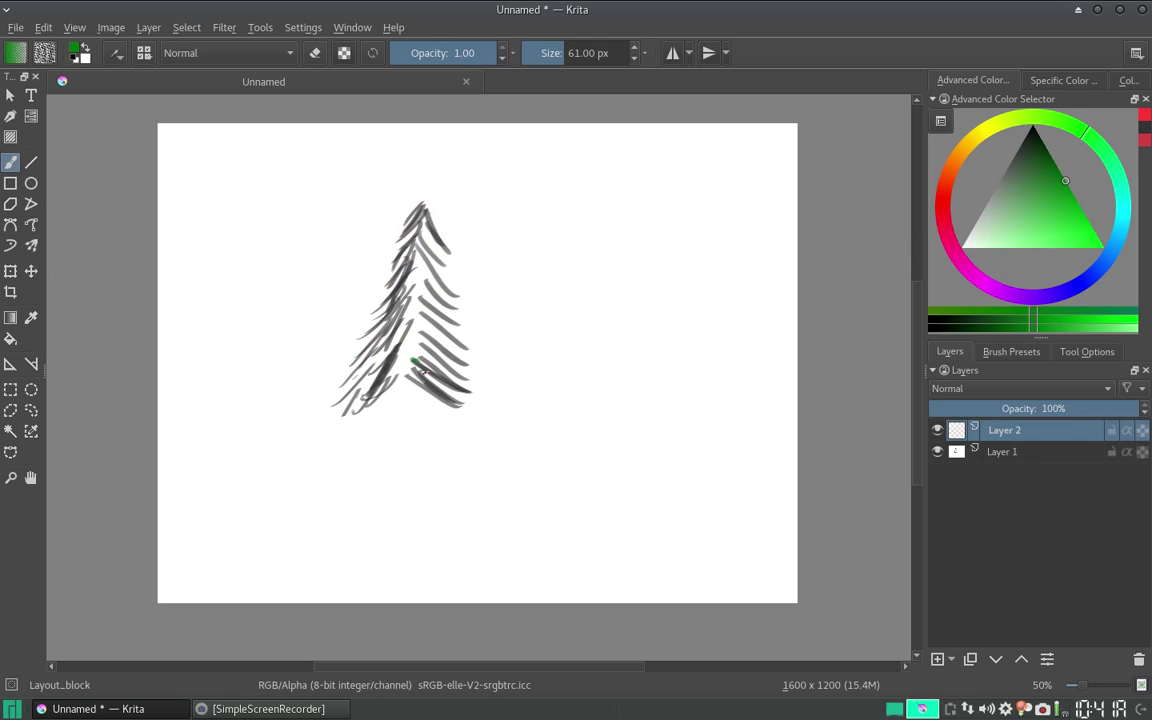
mouse_move(412, 360)
left_mouse_down()
mouse_move(460, 403)
mouse_move(448, 375)
left_mouse_up()
mouse_move(410, 320)
left_mouse_down()
mouse_move(452, 352)
mouse_move(452, 318)
left_mouse_up()
mouse_move(420, 278)
left_mouse_down()
mouse_move(454, 302)
mouse_move(452, 286)
left_mouse_up()
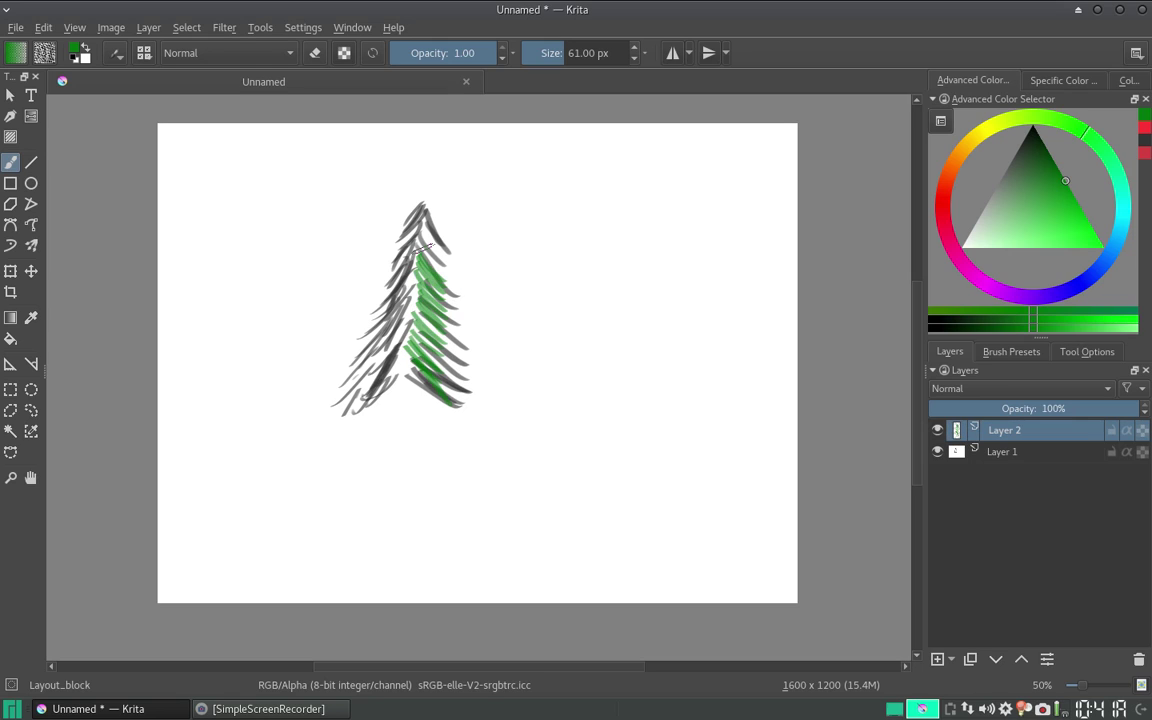
mouse_move(422, 242)
left_mouse_down()
mouse_move(441, 259)
mouse_move(444, 241)
mouse_move(402, 262)
mouse_move(394, 325)
mouse_move(409, 357)
mouse_move(376, 404)
left_mouse_up()
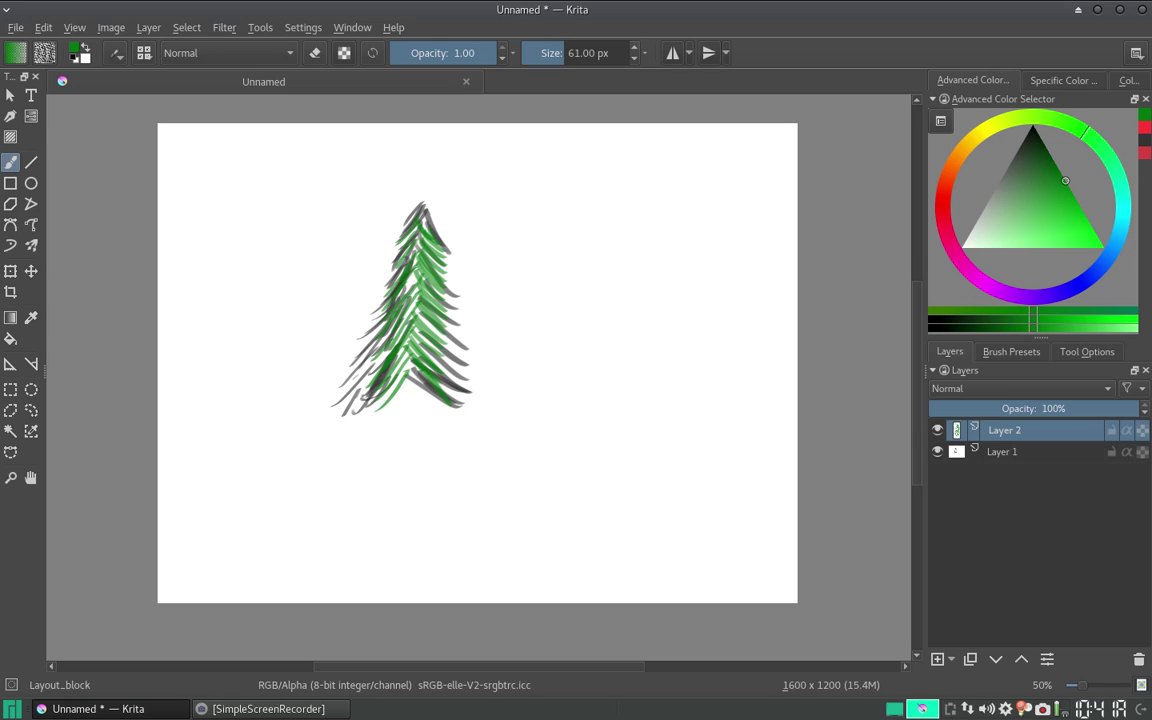
- Add green needles on the left side and near the treetop, then move Layer 1 above Layer 2
mouse_move(410, 215)
left_mouse_down()
mouse_move(394, 345)
mouse_move(408, 365)
left_mouse_up()
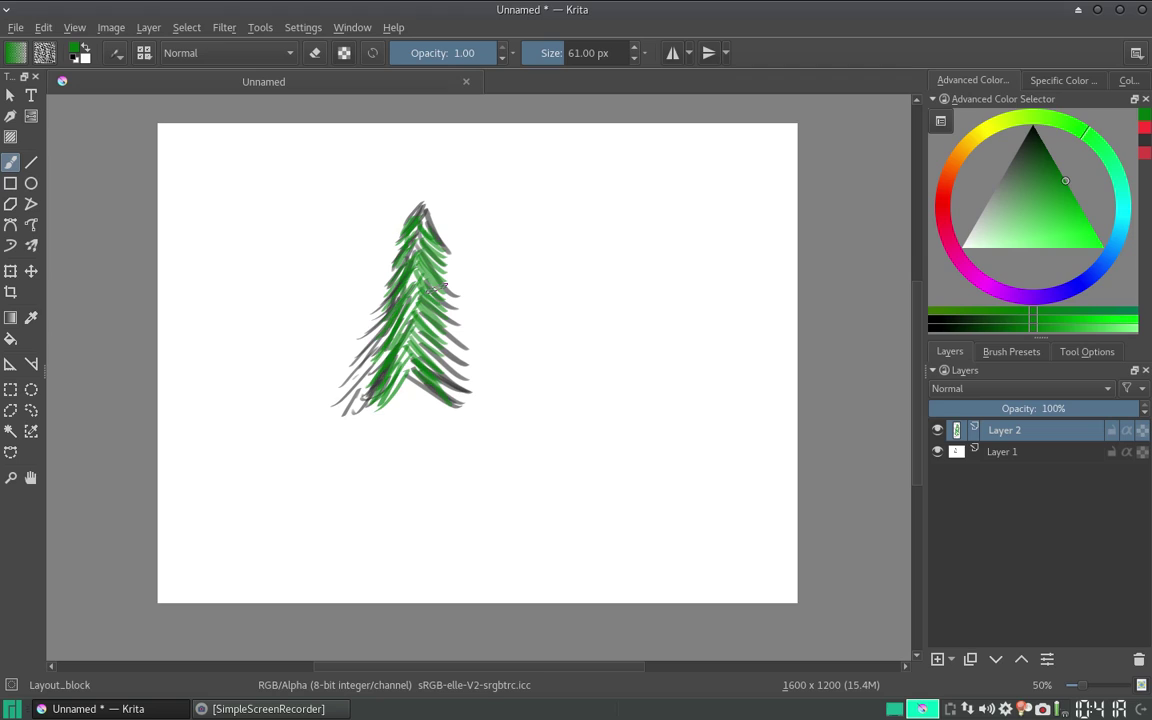
left_click_drag(435, 231, 405, 262)
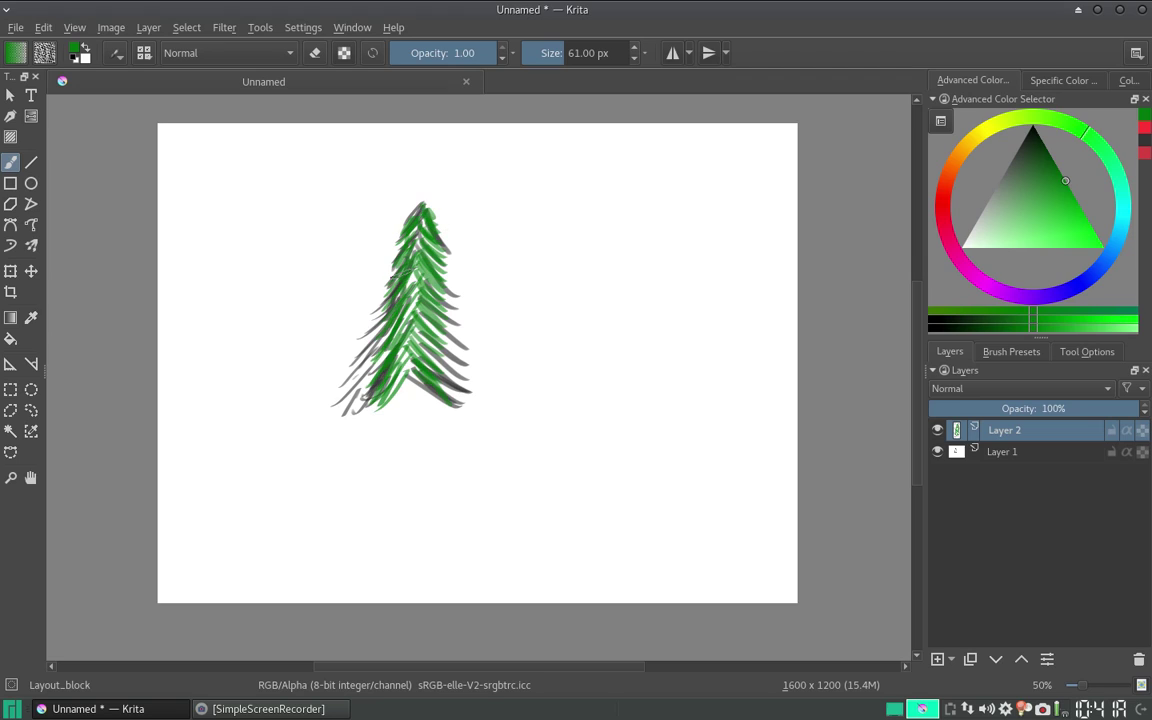
left_click_drag(406, 314, 380, 346)
left_click_drag(1014, 453, 1016, 431)
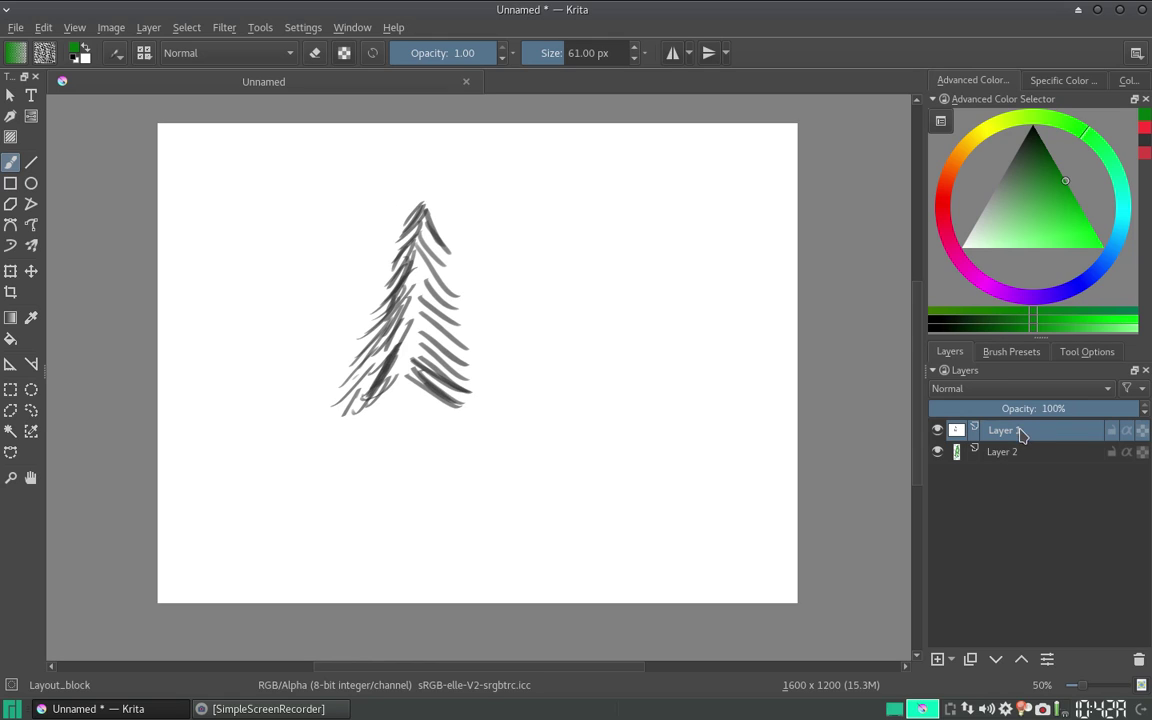
- Move Layer 1 back below Layer 2 and add a dark green stroke on the lower-left branches
left_click_drag(1020, 434, 1010, 473)
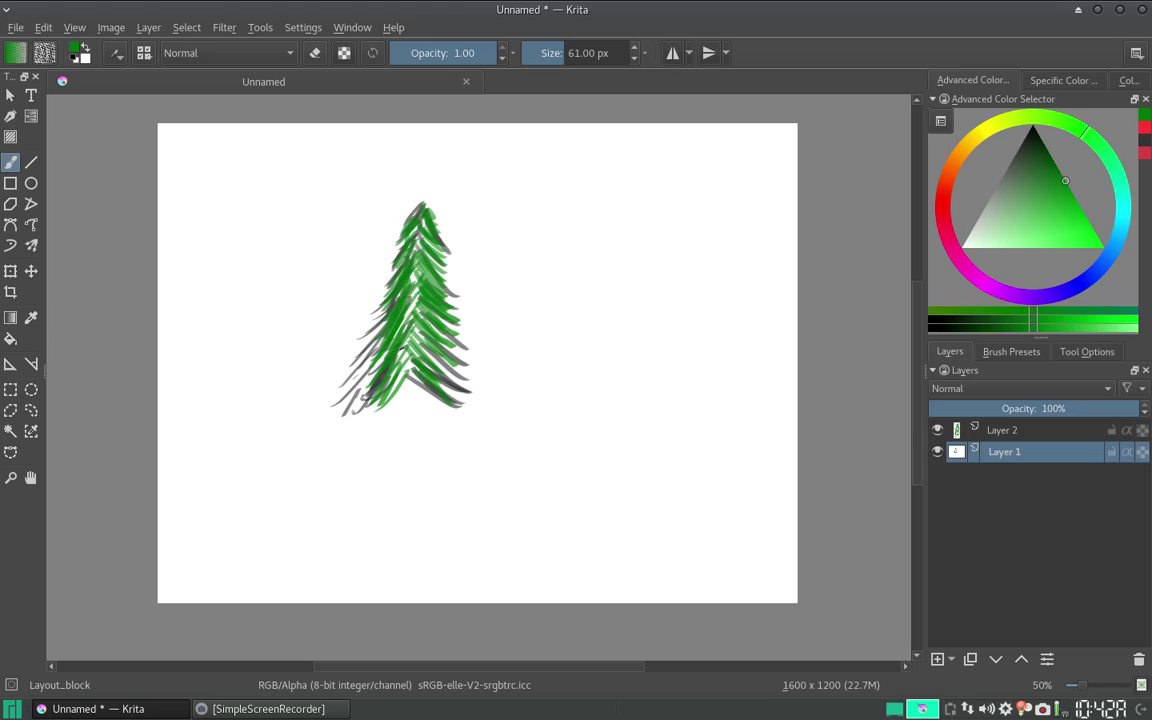
left_click_drag(402, 360, 381, 388)
- Turn on soft proofing with Ctrl+Y, keeping the green layer on top of the stack
left_click(1010, 390)
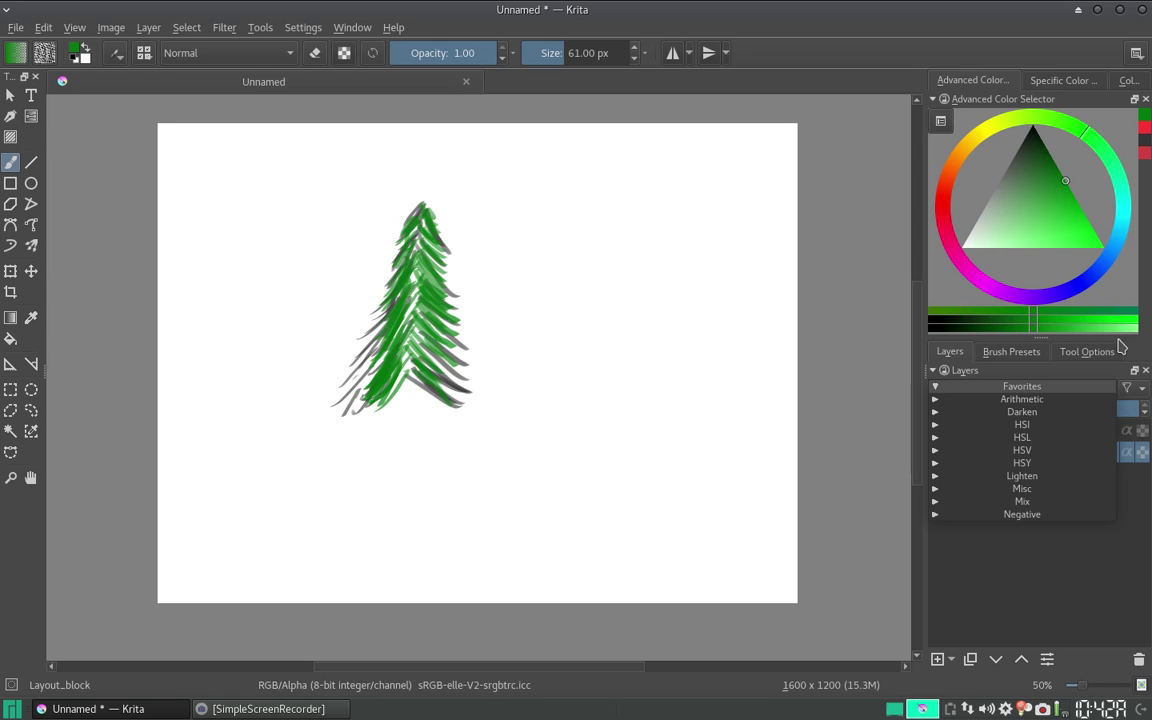
key("Escape")
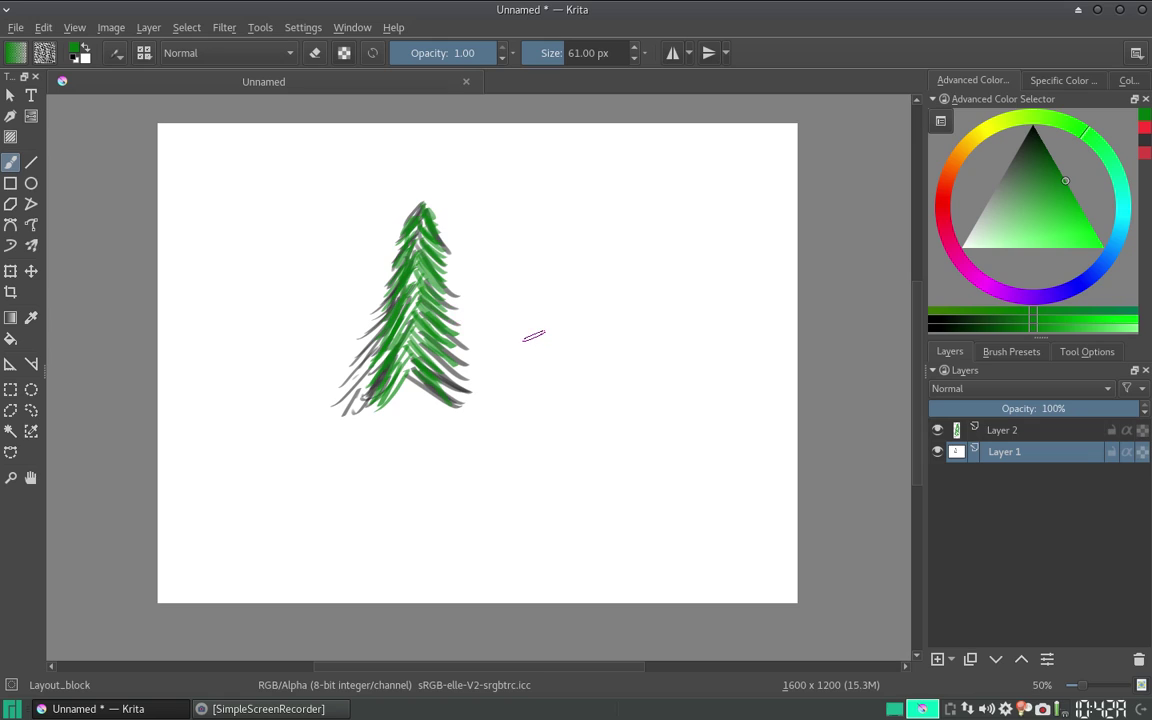
key("ctrl+Page_Up")
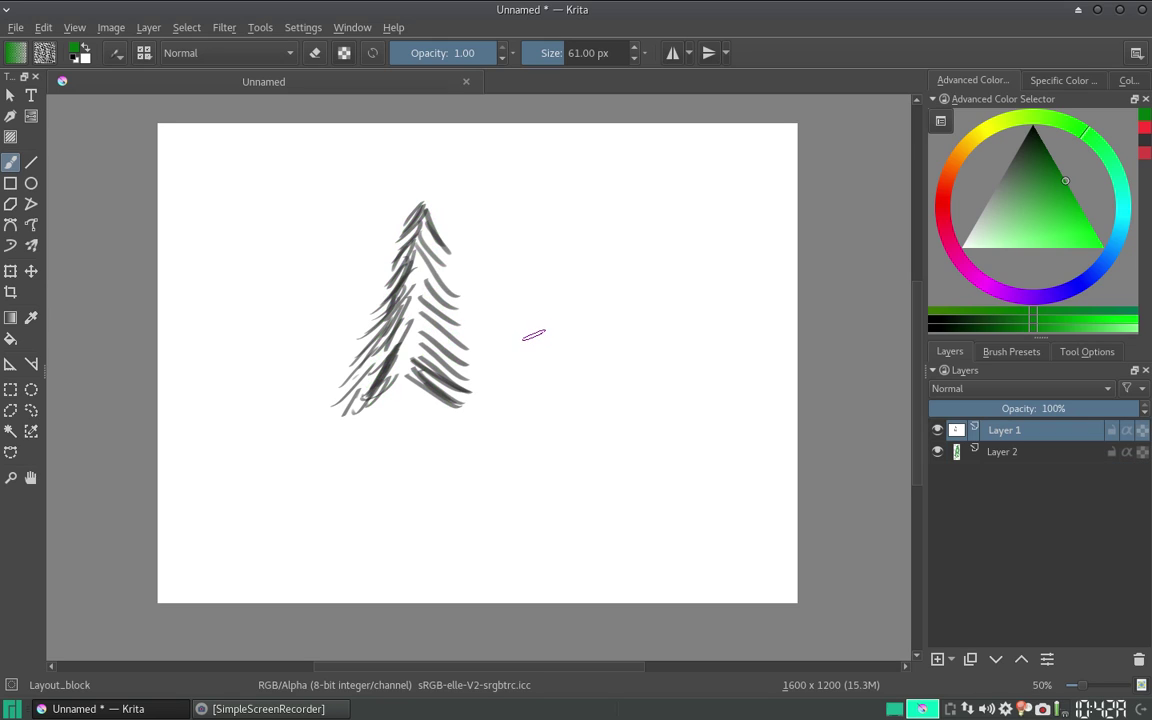
key("ctrl+y")
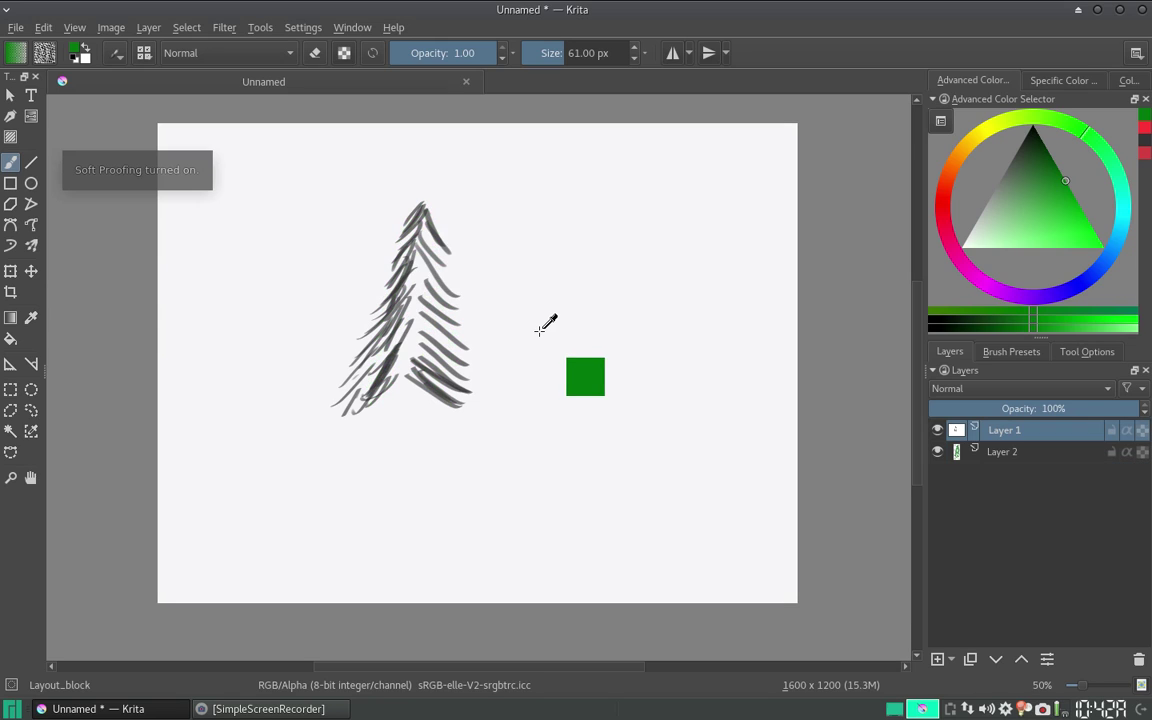
key("ctrl+Page_Down")
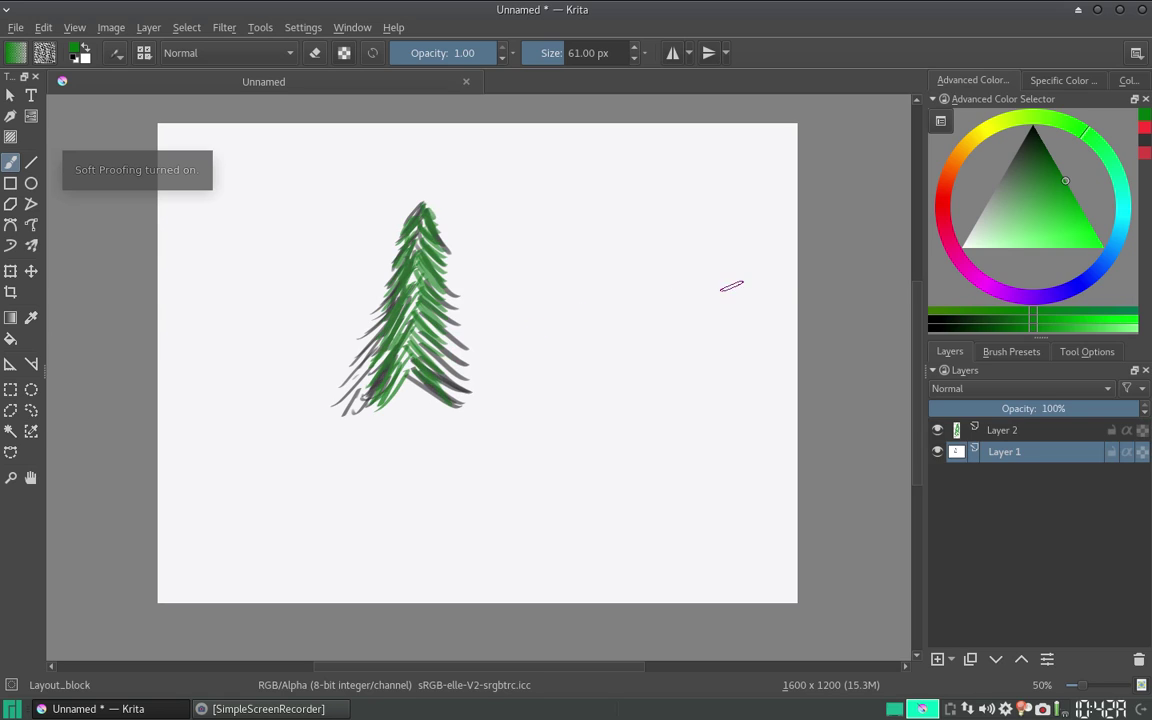
- Set the green Layer 2's blend mode to Multiply from the Arithmetic group
left_click(1025, 430)
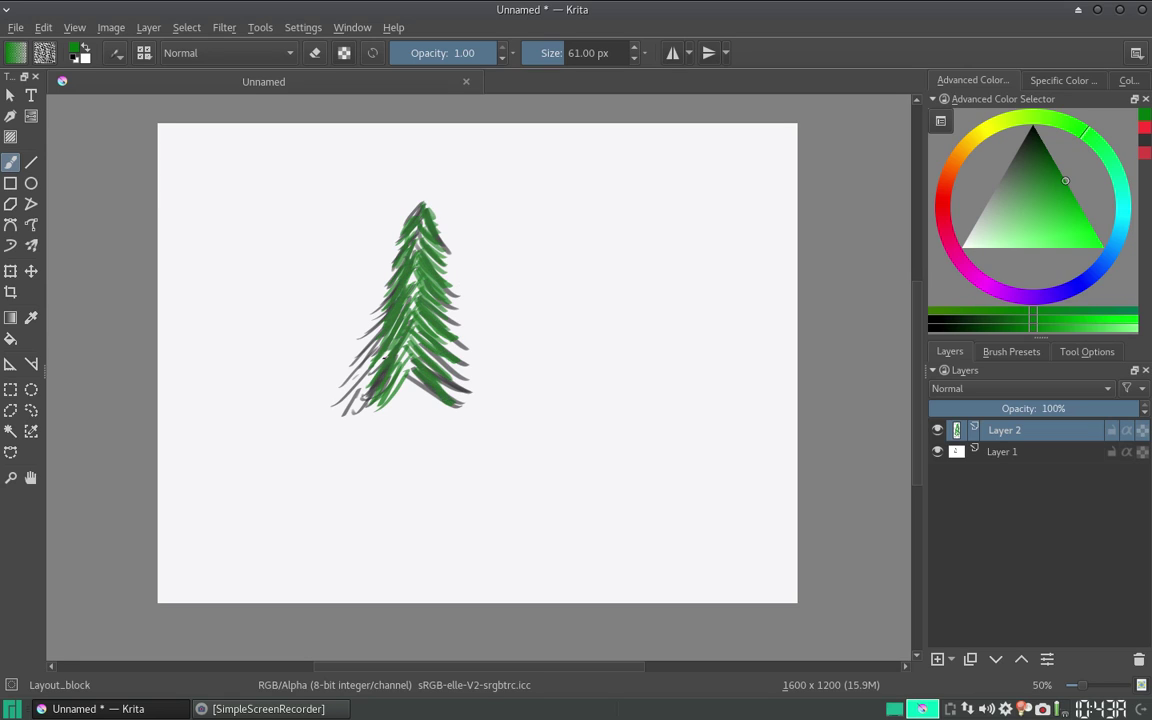
left_click(1015, 392)
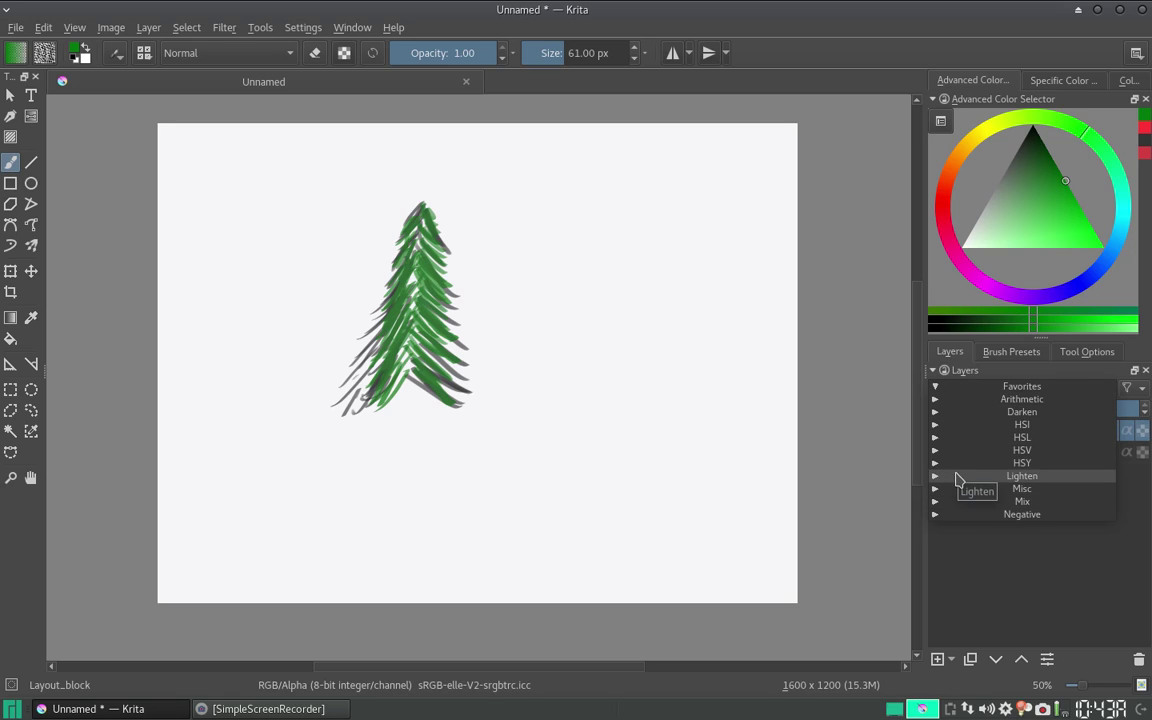
left_click(936, 425)
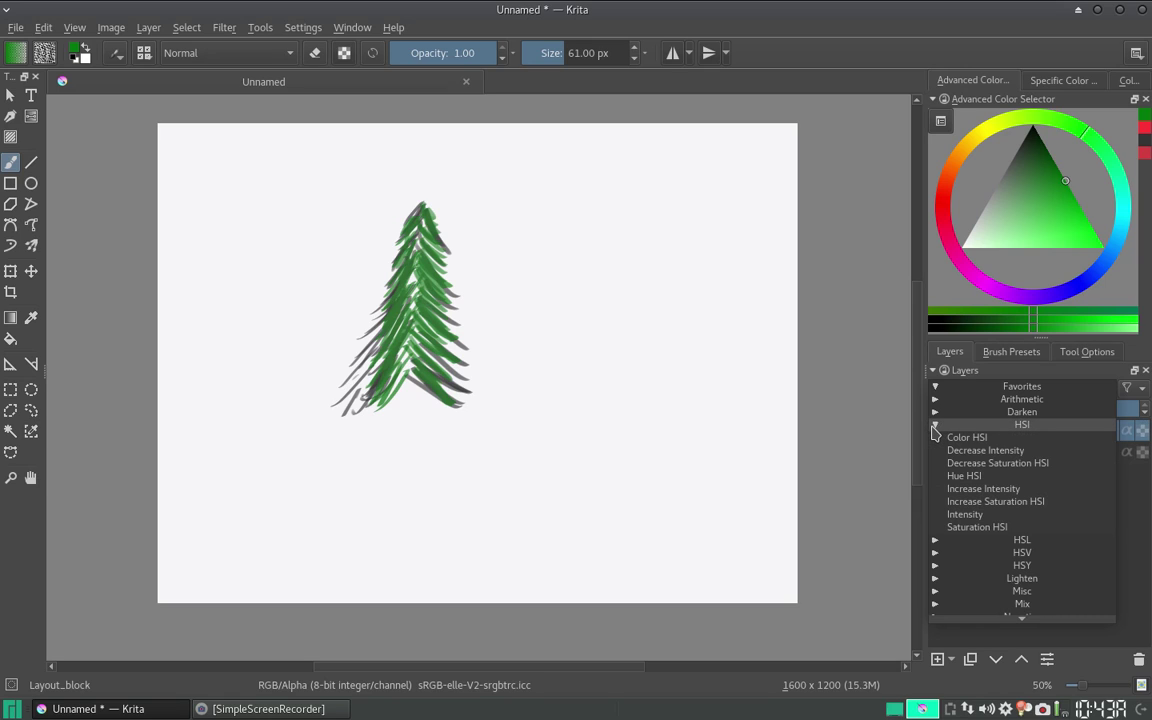
left_click(935, 425)
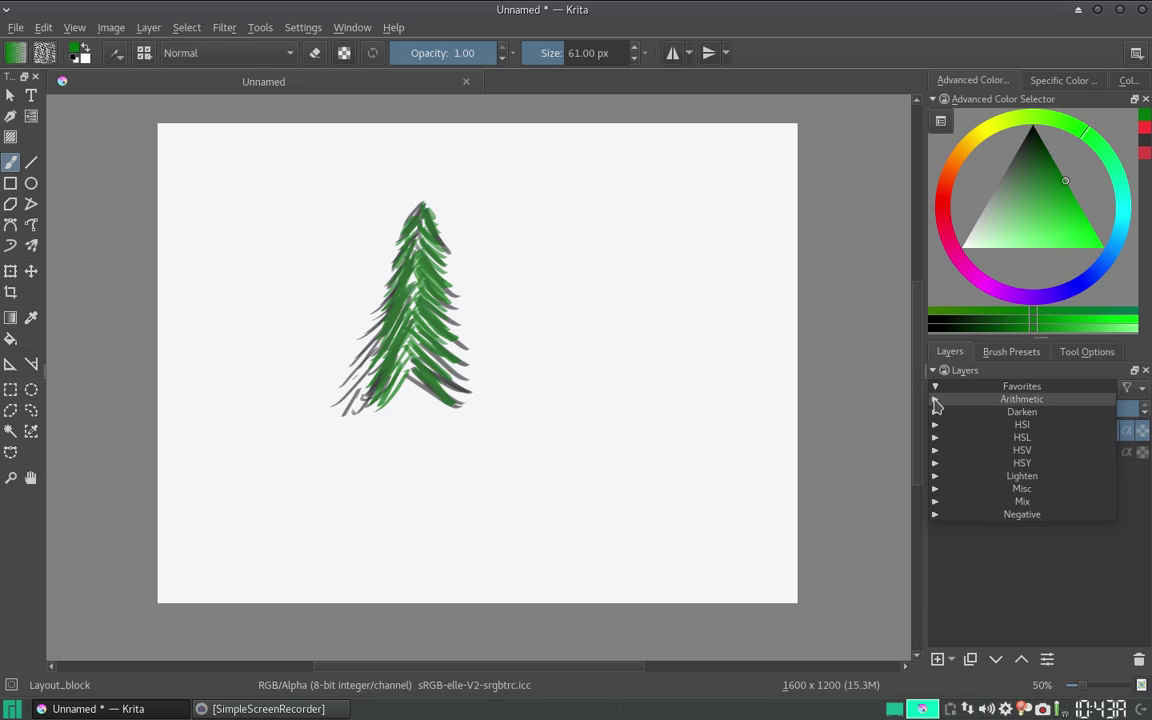
left_click(935, 400)
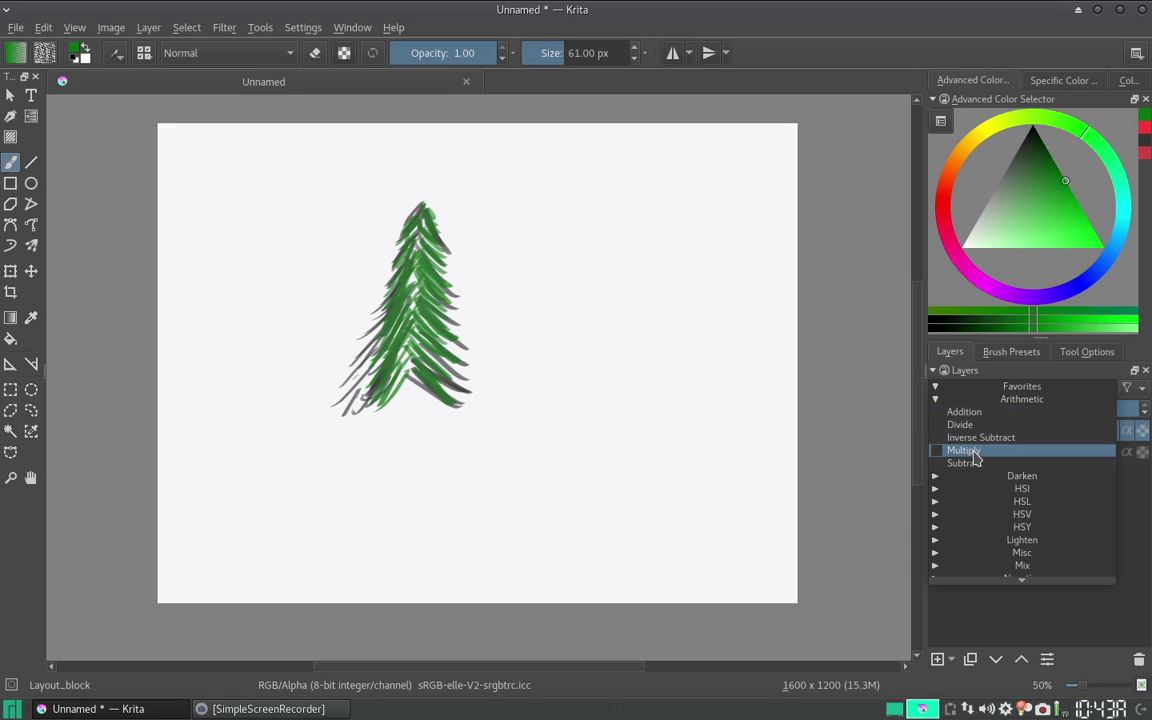
left_click(976, 455)
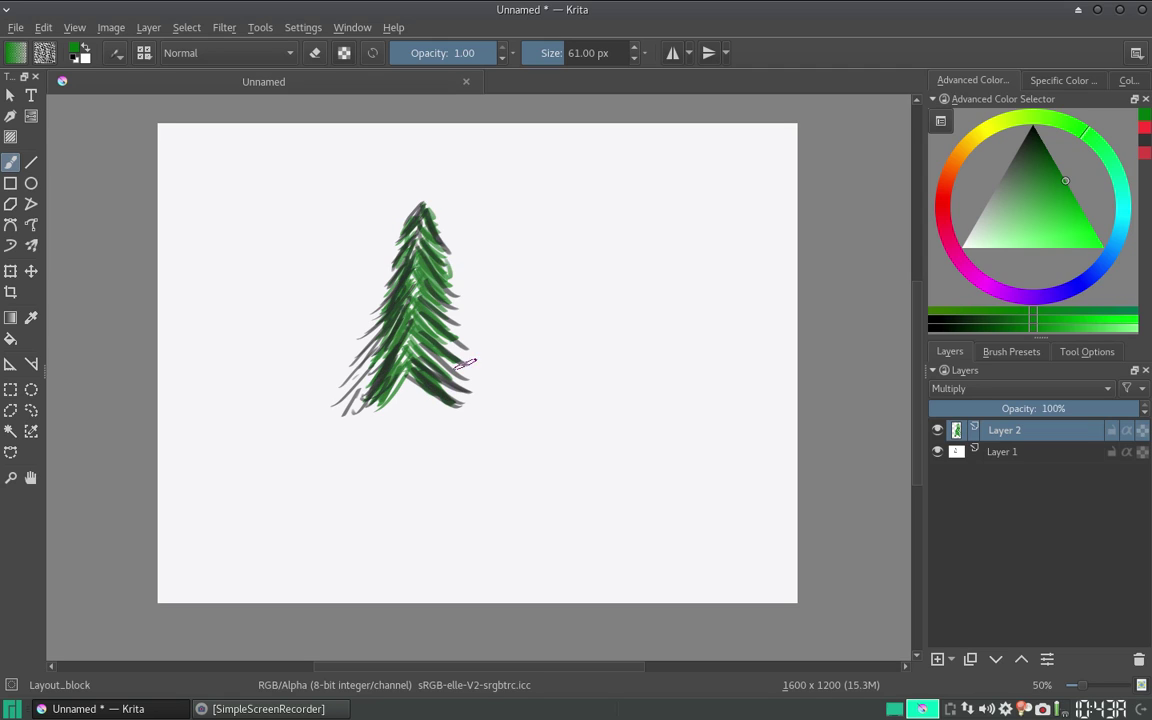
- Select Layer 1 and load the Ink_circle_10 pen brush from the ink tag
left_click(1012, 453)
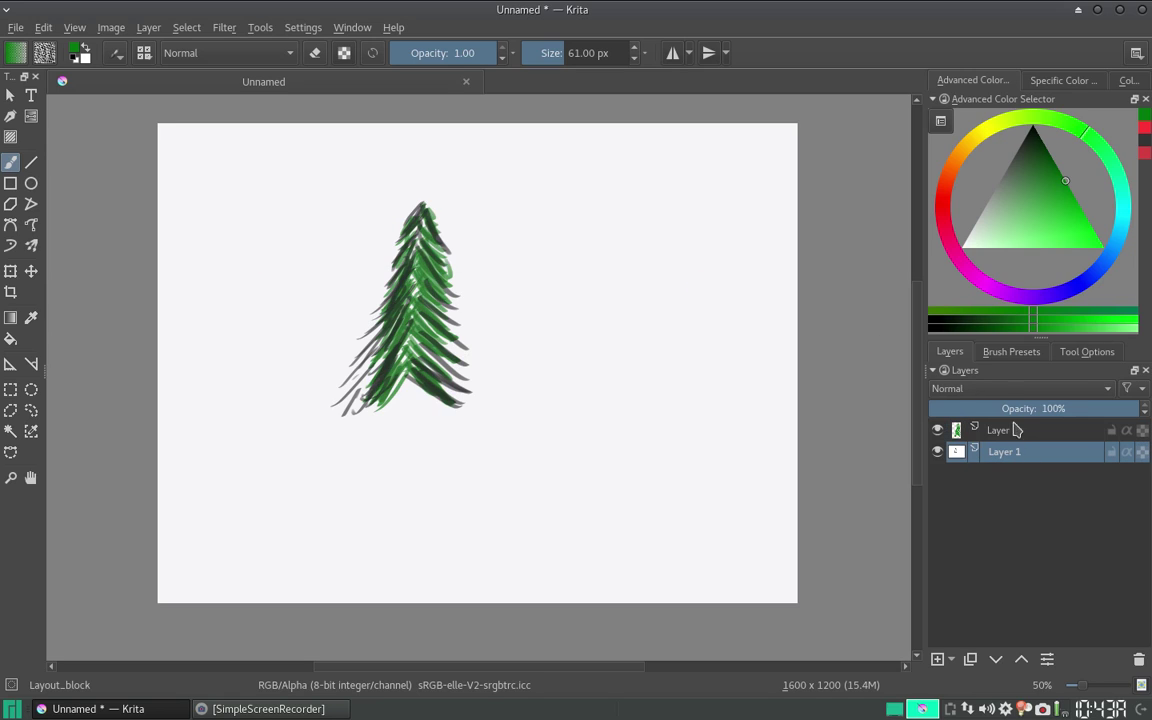
left_click(985, 389)
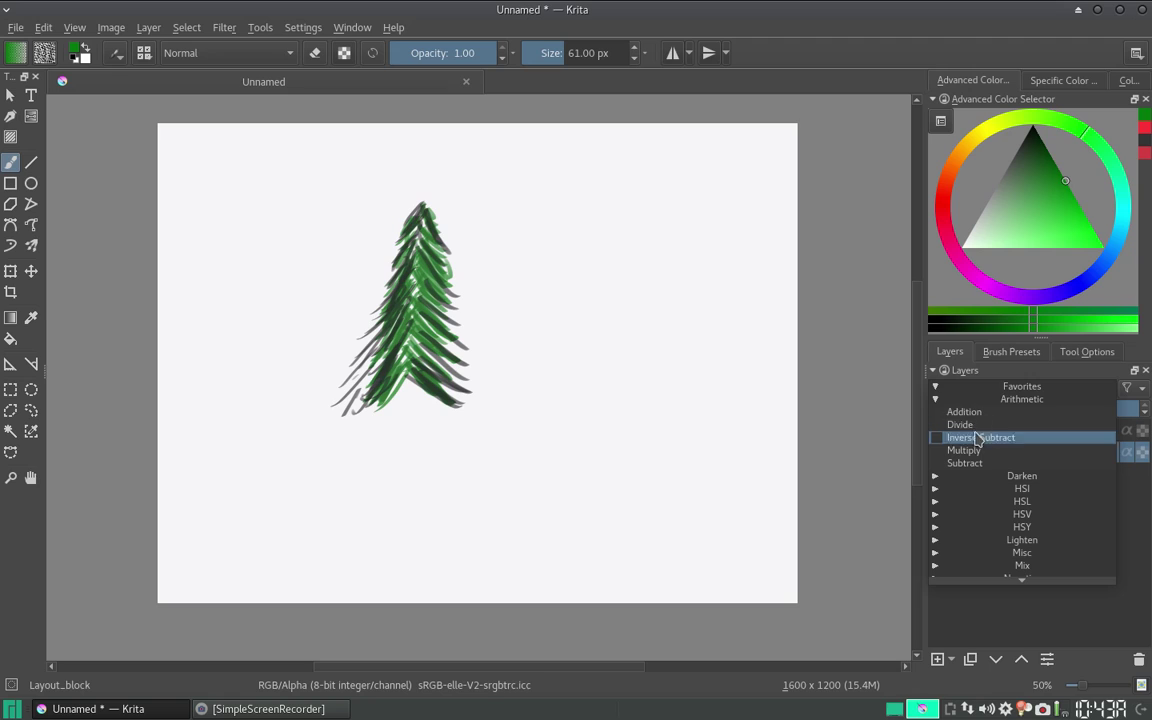
left_click(1016, 352)
left_click(1016, 352)
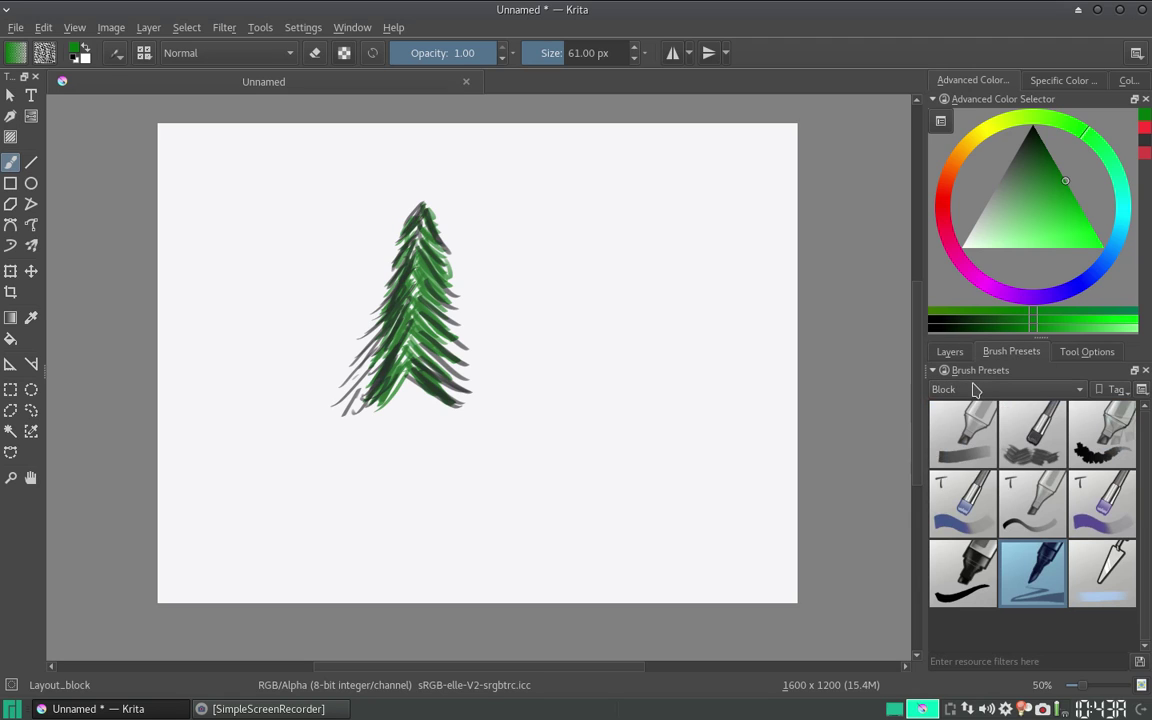
left_click(975, 389)
left_click(955, 585)
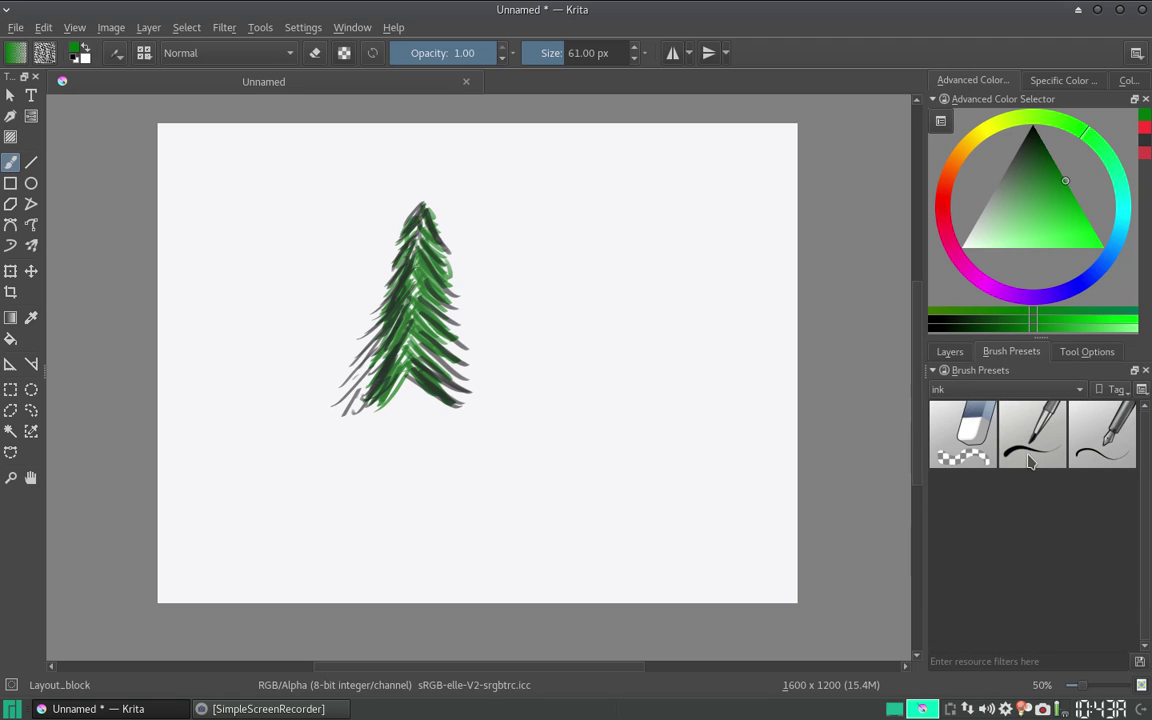
left_click(1103, 449)
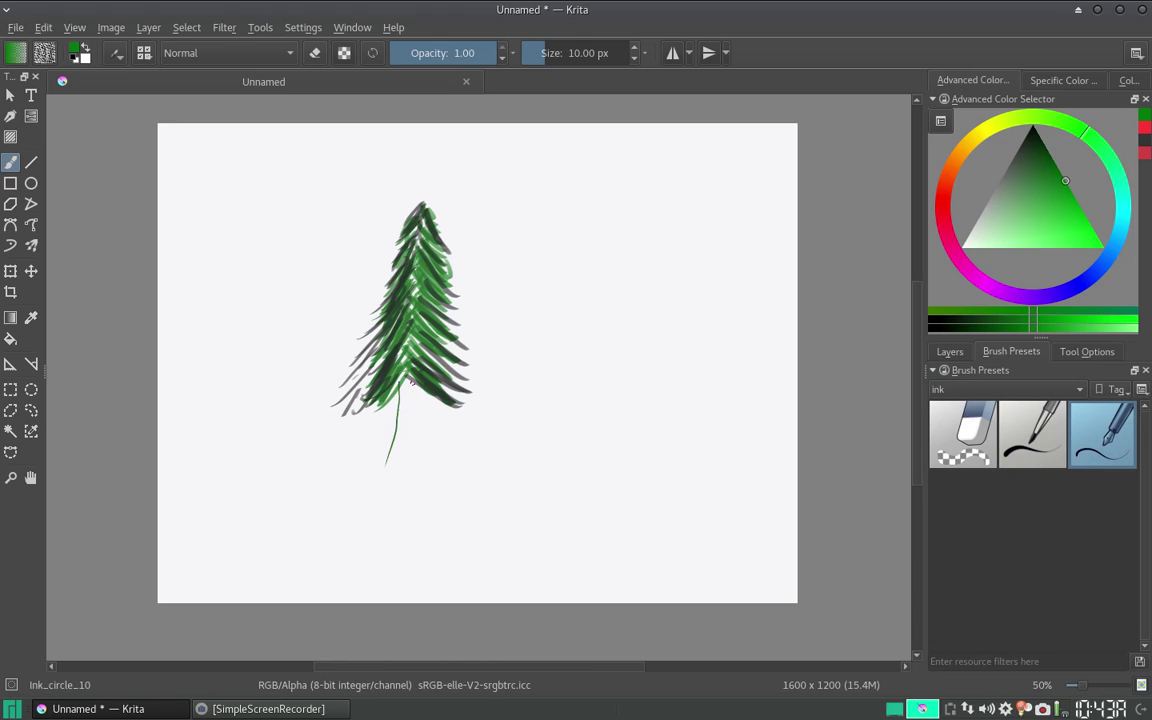
- Switch to black and ink the trunk's left side, undoing stray trunk lines
key("ctrl+z")
left_click_drag(1040, 160, 1033, 127)
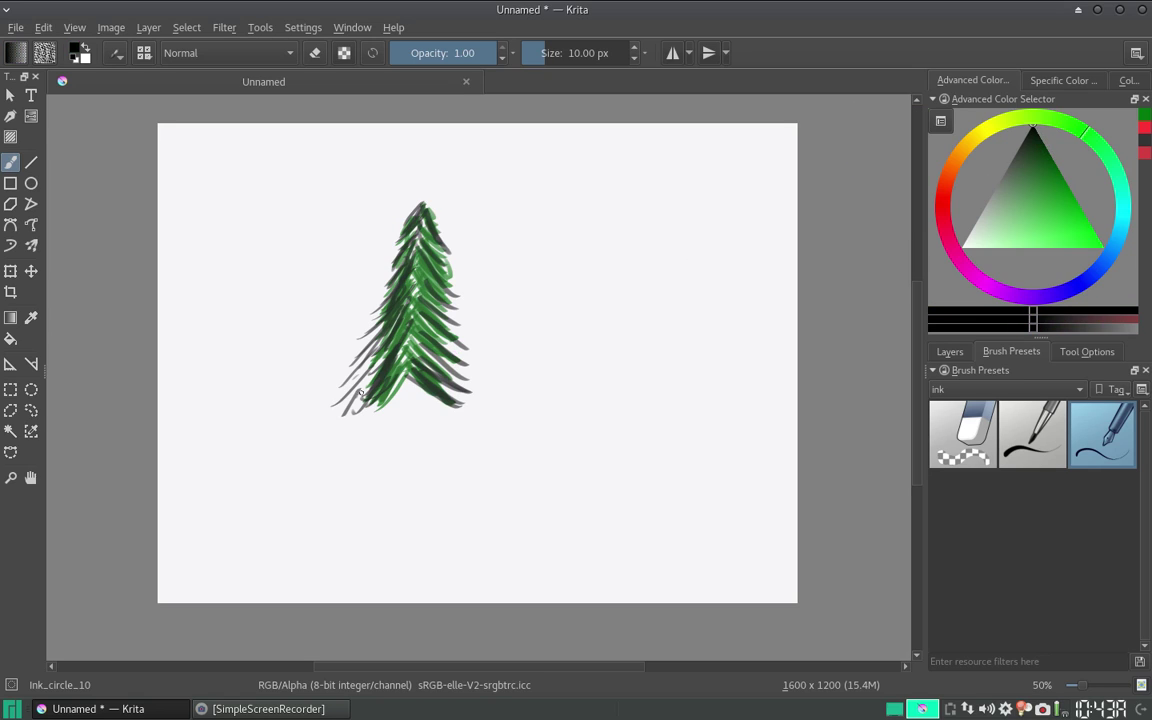
left_click_drag(391, 418, 386, 471)
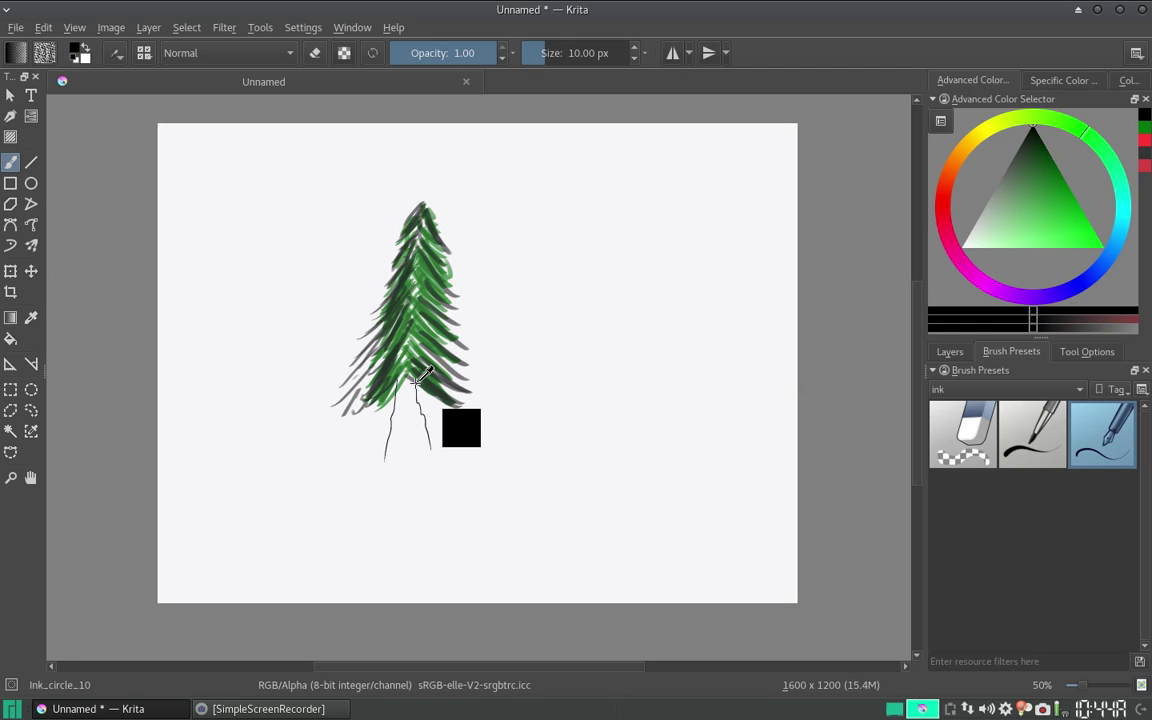
key("ctrl+z")
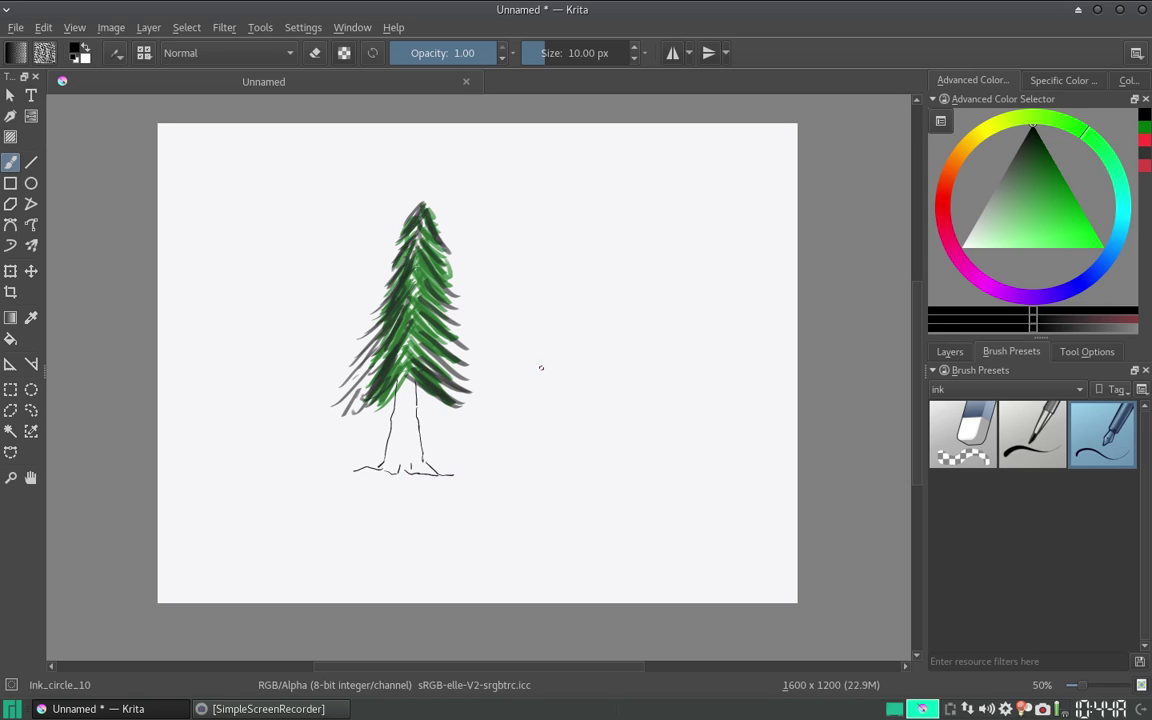
left_click(985, 389)
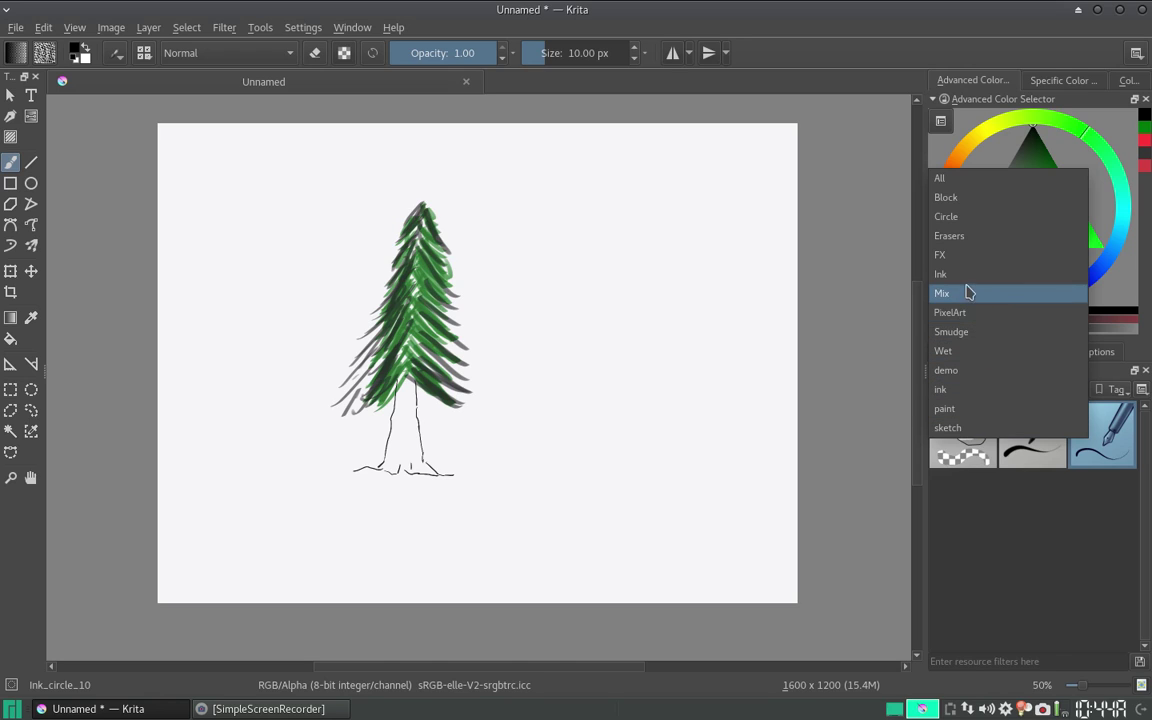
- Reload the 61 px block brush from the Block tag and select Layer 2, leaving its blend mode unchanged
left_click(972, 198)
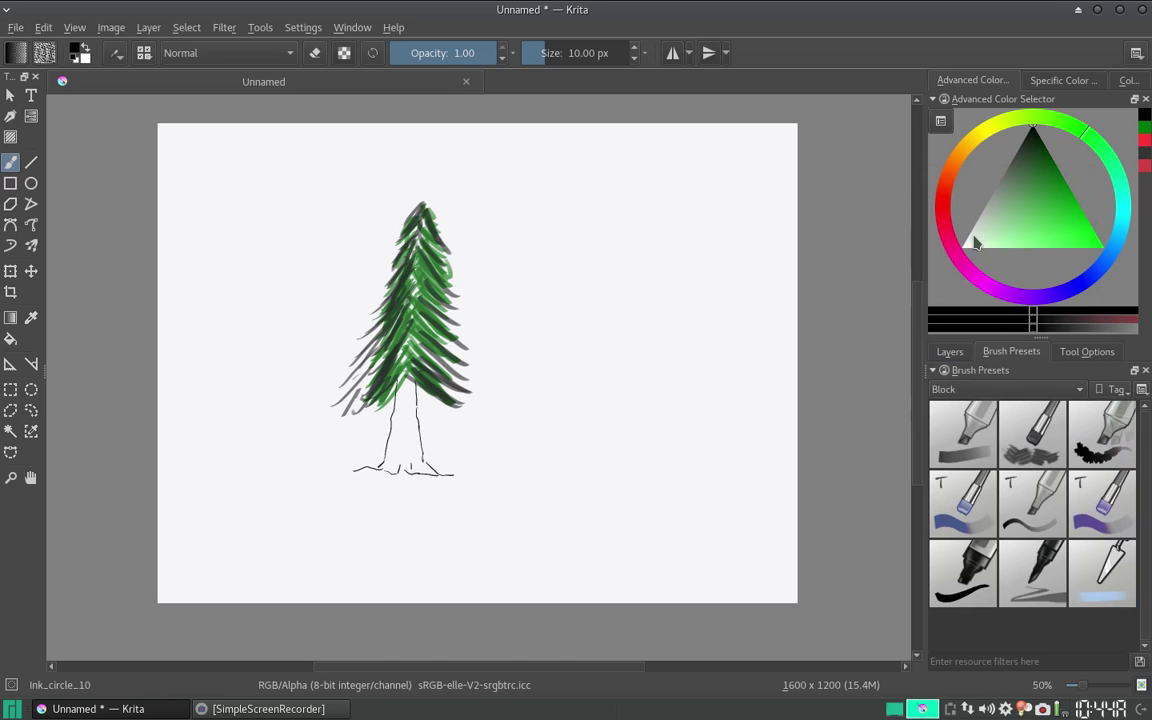
left_click(1034, 592)
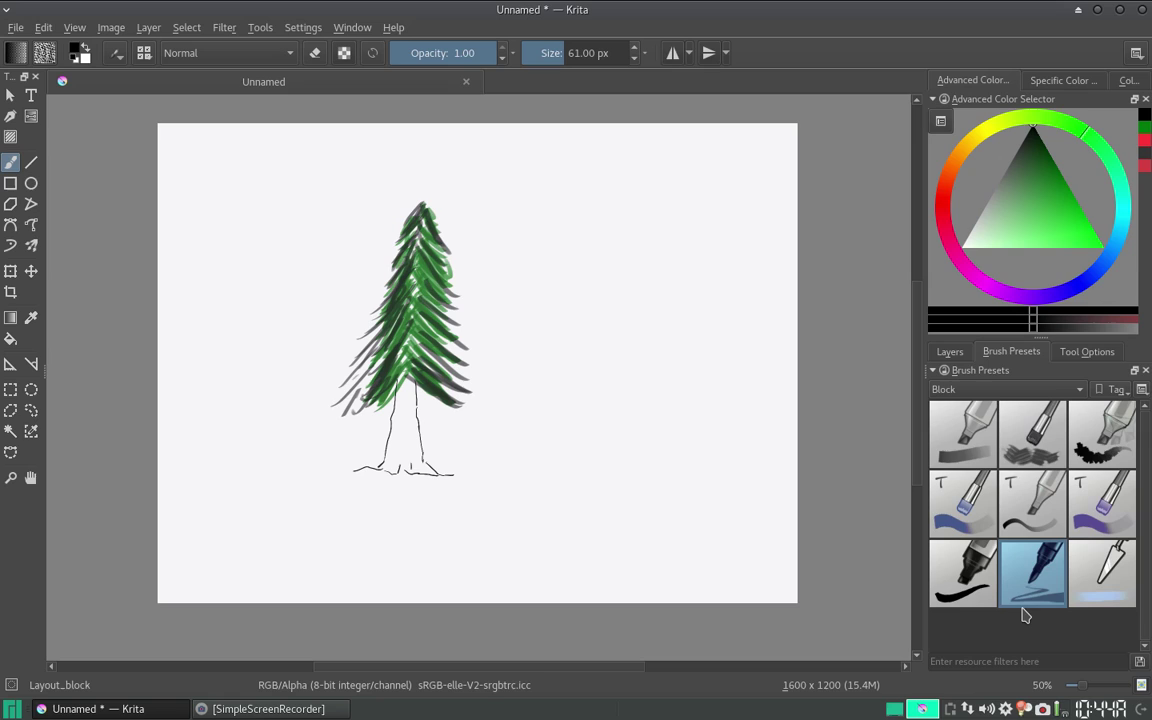
left_click(949, 351)
left_click(1005, 432)
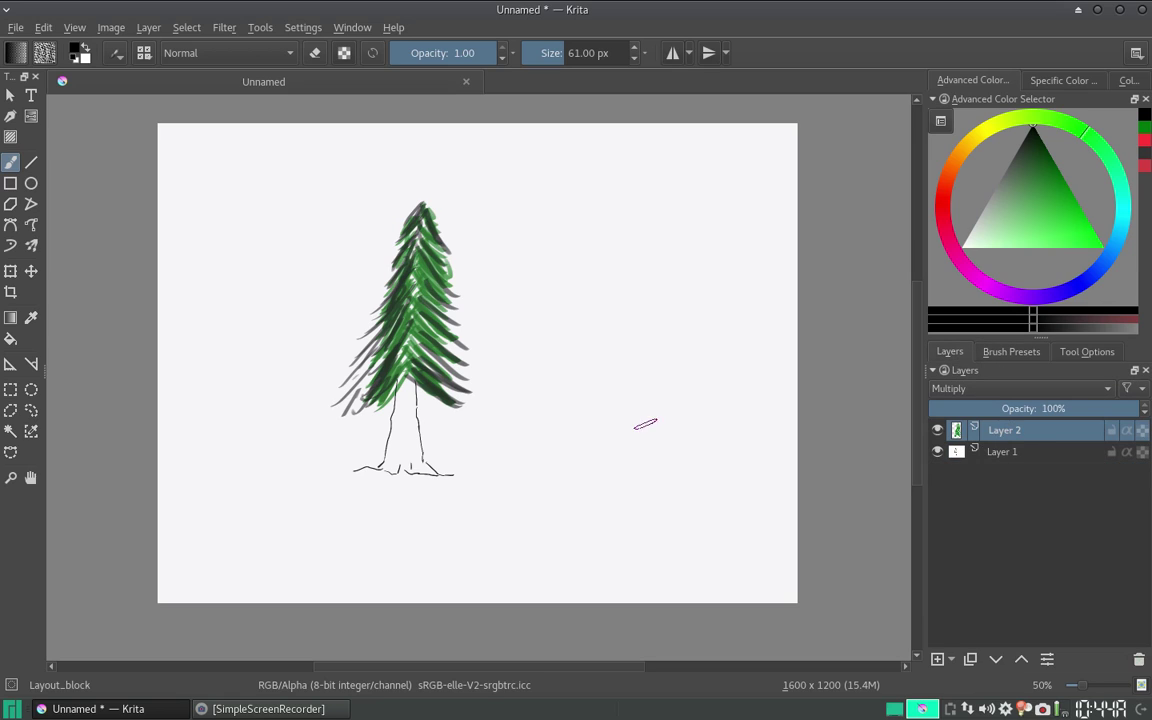
left_click(995, 389)
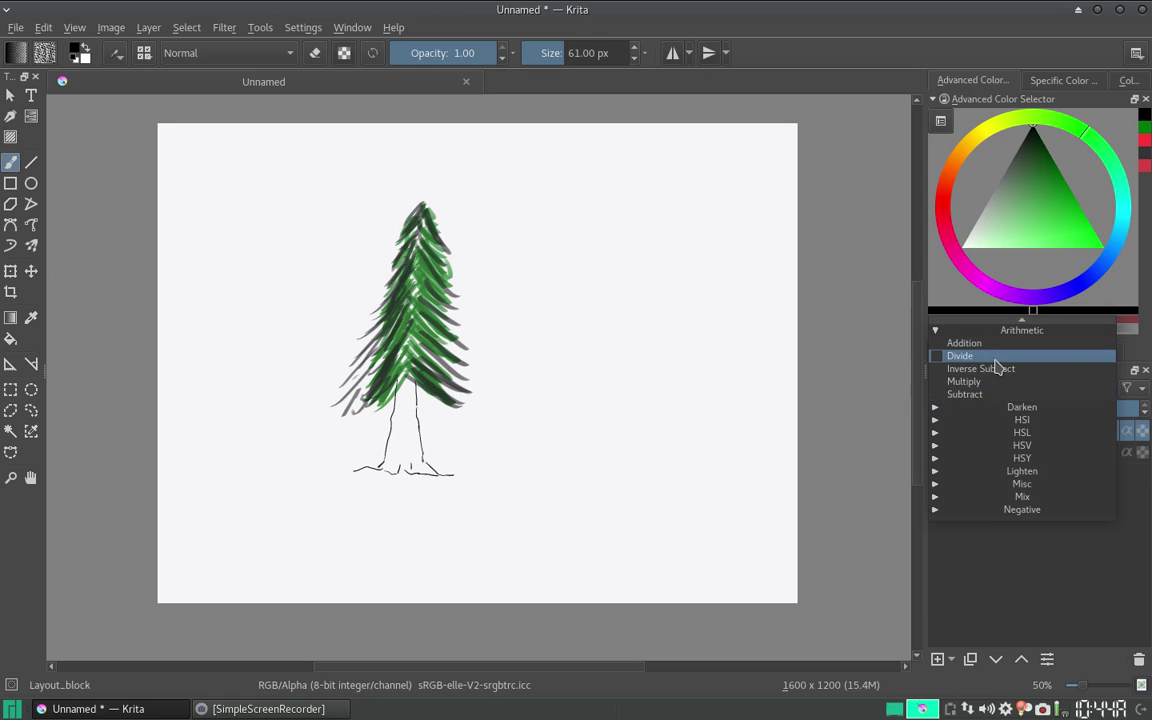
left_click(1039, 330)
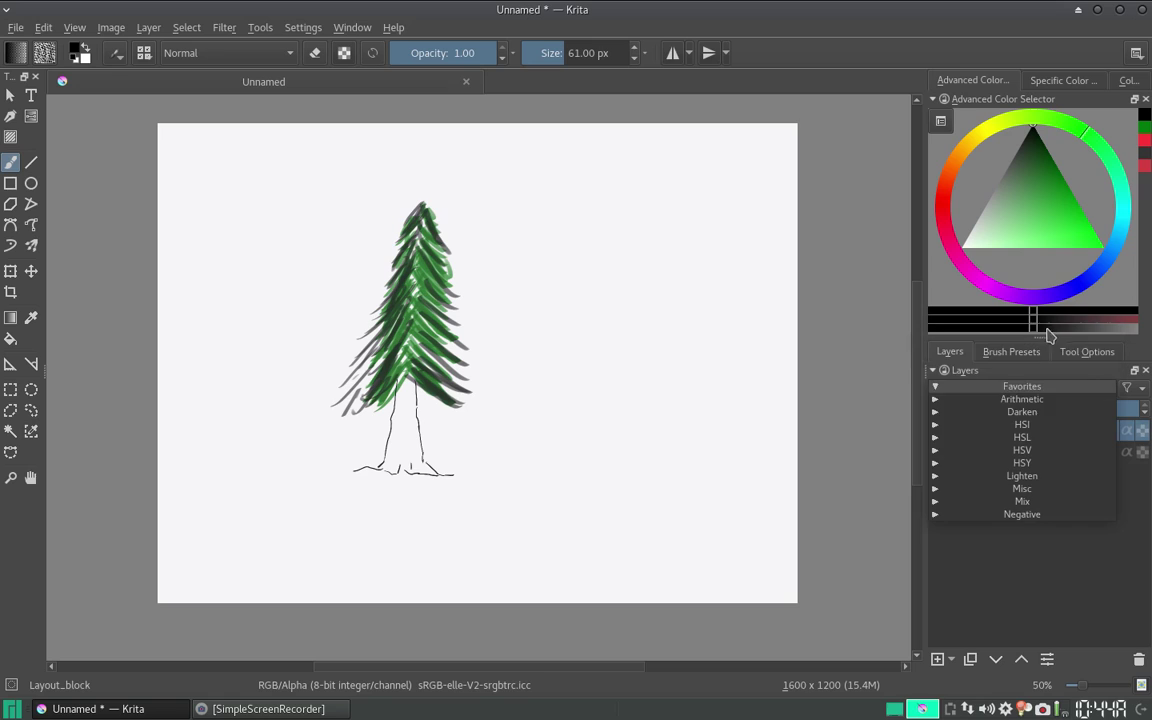
left_click(1023, 368)
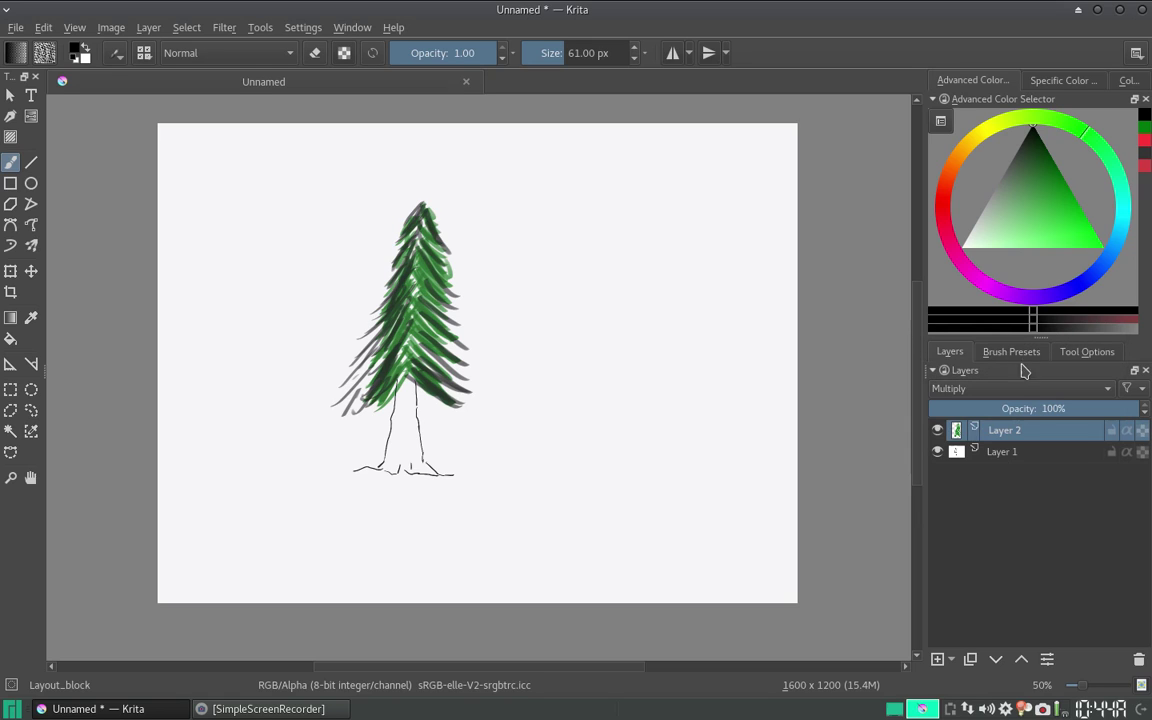
- Add a new Layer 3 on top and try grey strokes on the trunk, then undo them
left_click(937, 659)
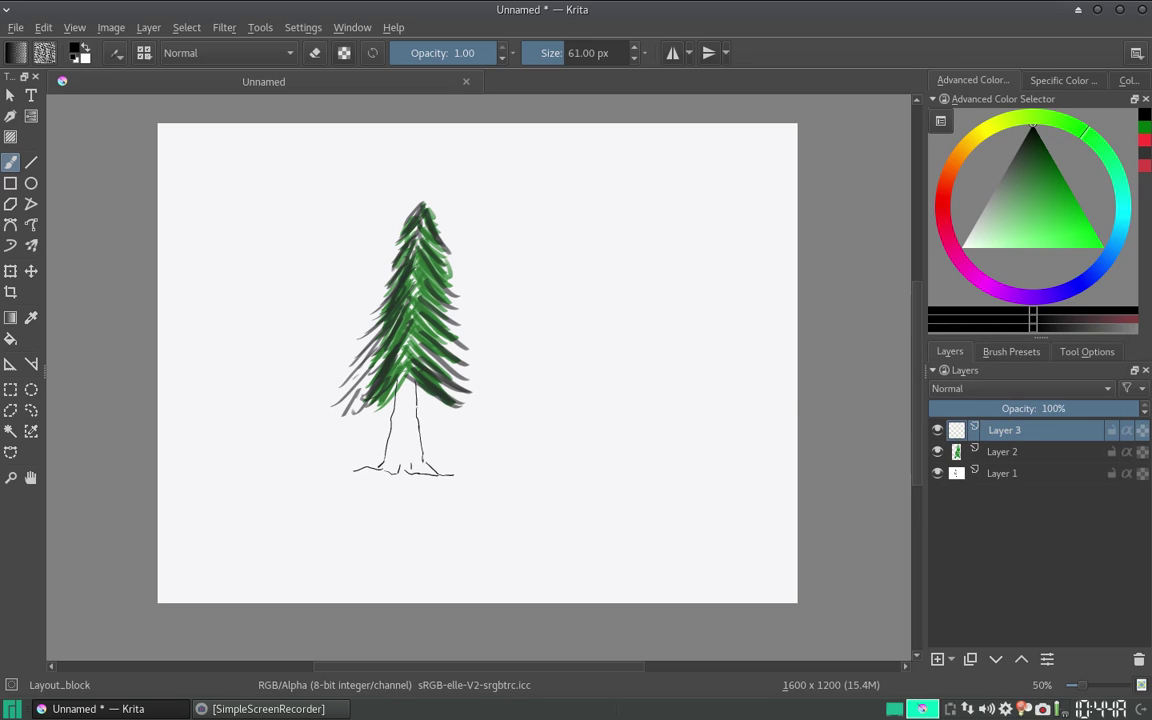
mouse_move(389, 409)
left_mouse_down()
mouse_move(409, 402)
mouse_move(392, 434)
mouse_move(414, 444)
left_mouse_up()
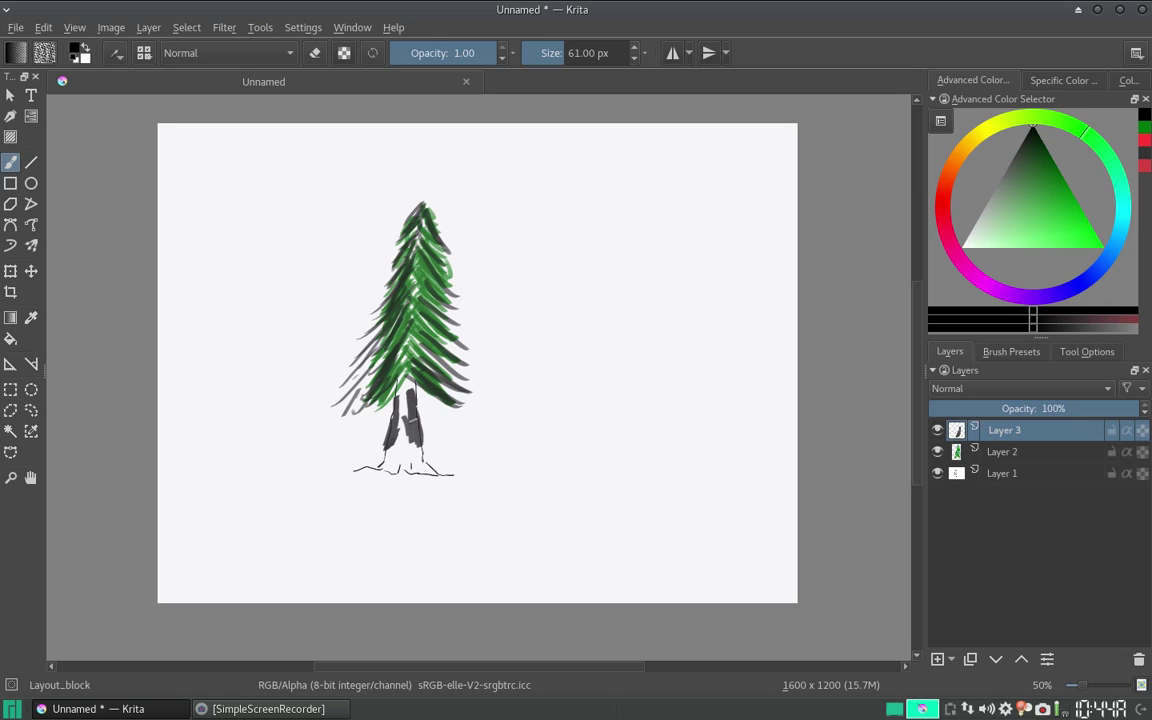
mouse_move(390, 440)
left_mouse_down()
mouse_move(389, 470)
mouse_move(408, 466)
left_mouse_up()
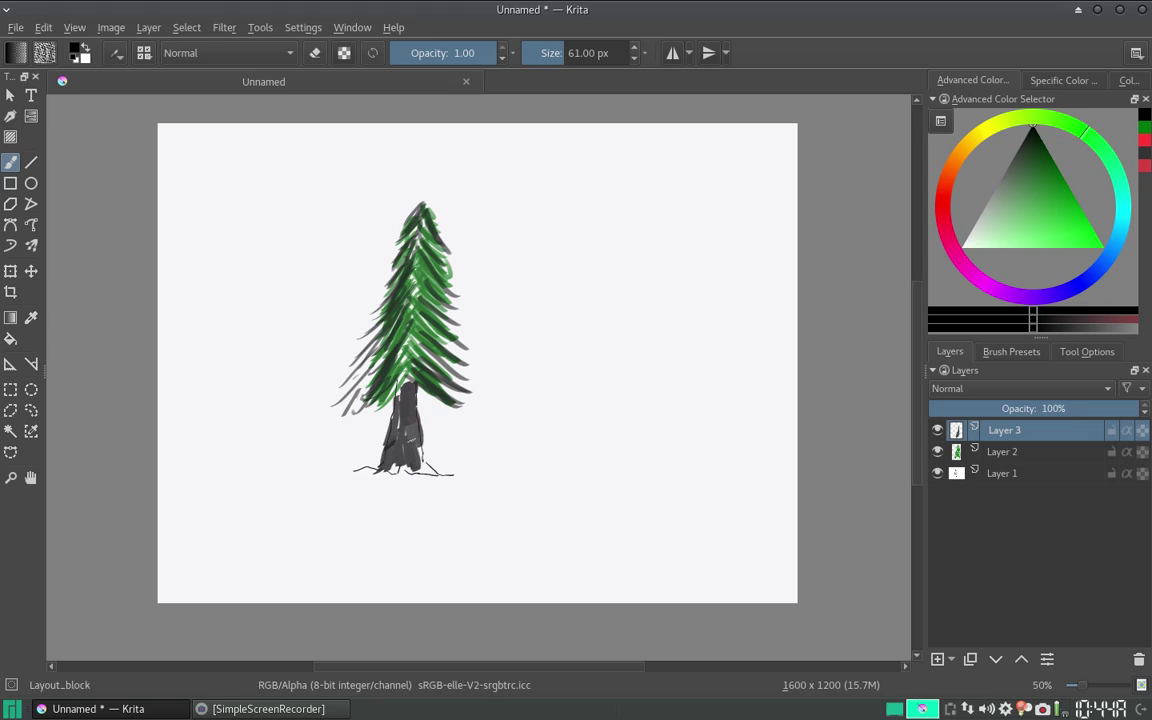
key("ctrl+z")
key("ctrl+z")
key("ctrl+z")
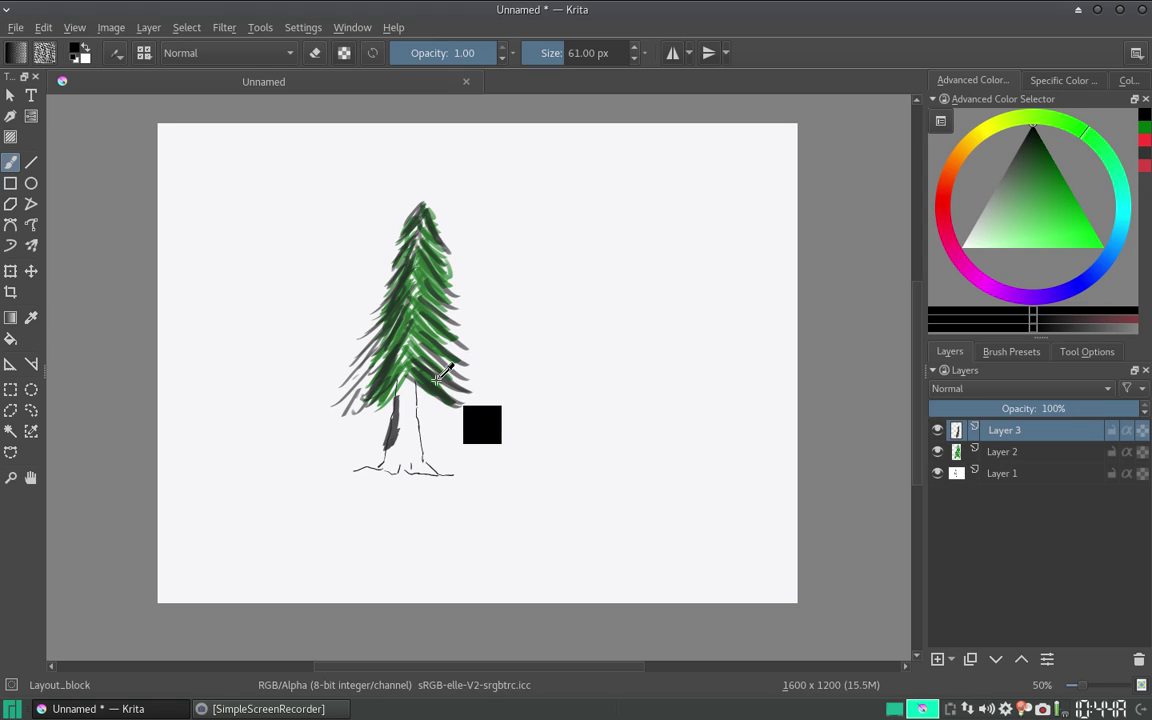
key("ctrl+z")
- With the Fill_block brush in a brown shade, paint brown over the tree trunk on Layer 3
left_click(1011, 351)
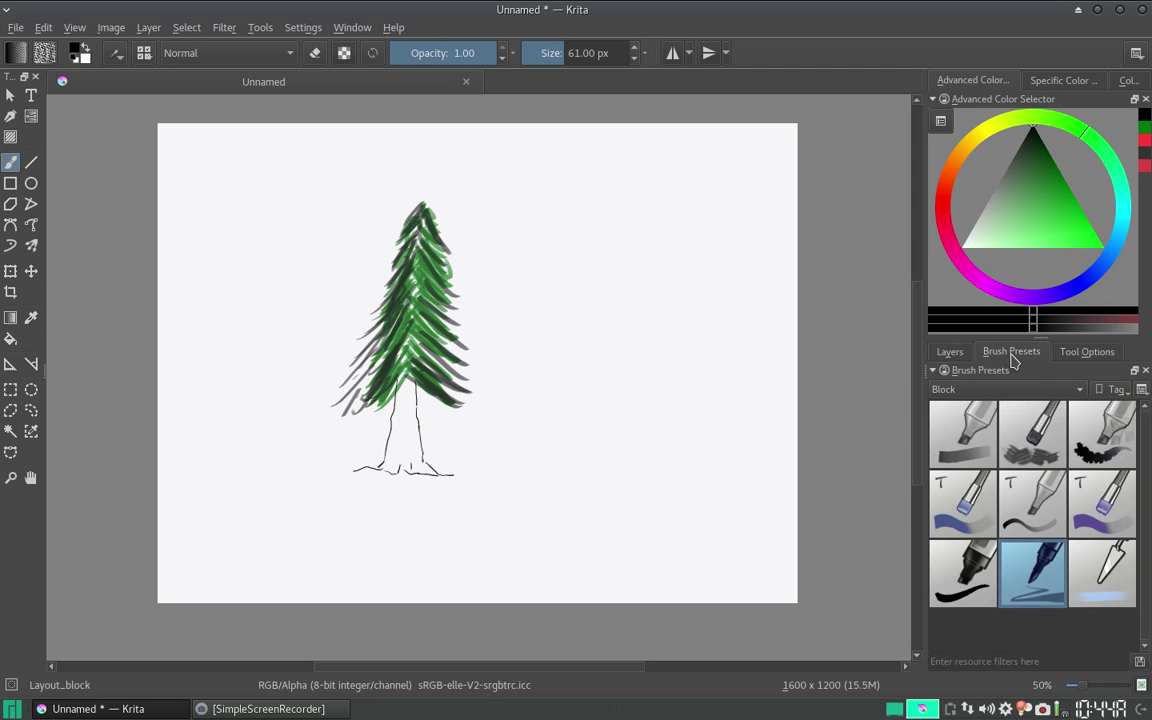
left_click(978, 585)
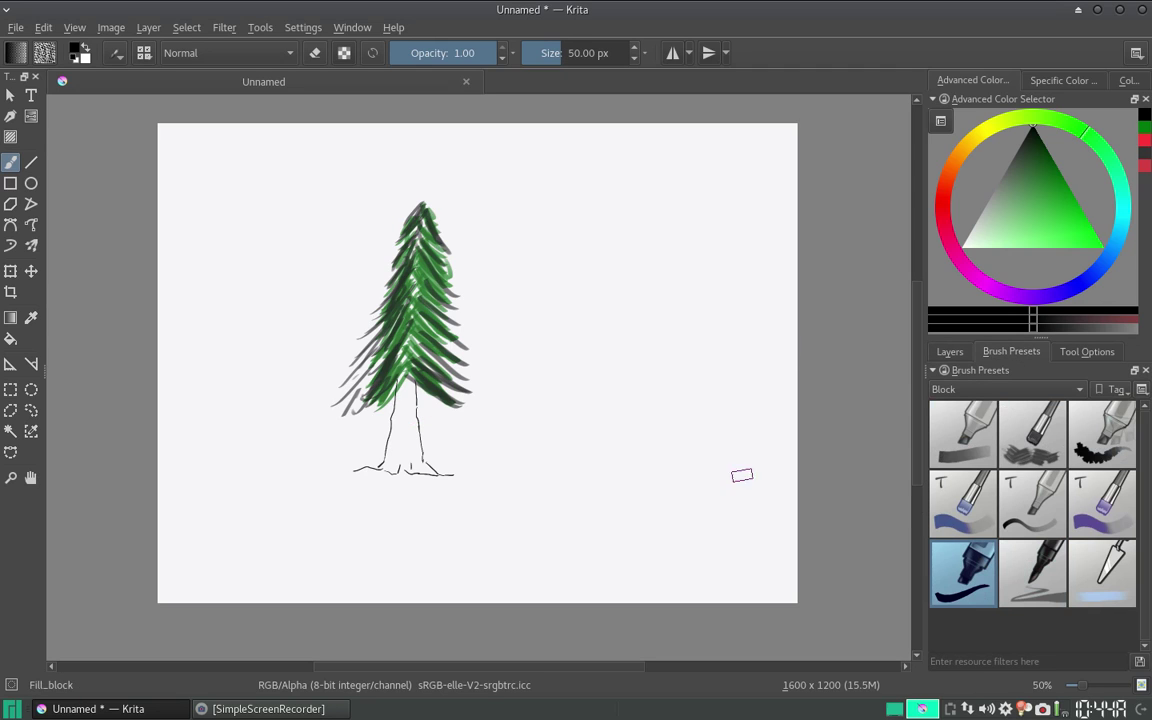
left_click_drag(392, 432, 394, 415)
key("ctrl+z")
left_click(958, 150)
left_click_drag(1040, 213, 1068, 185)
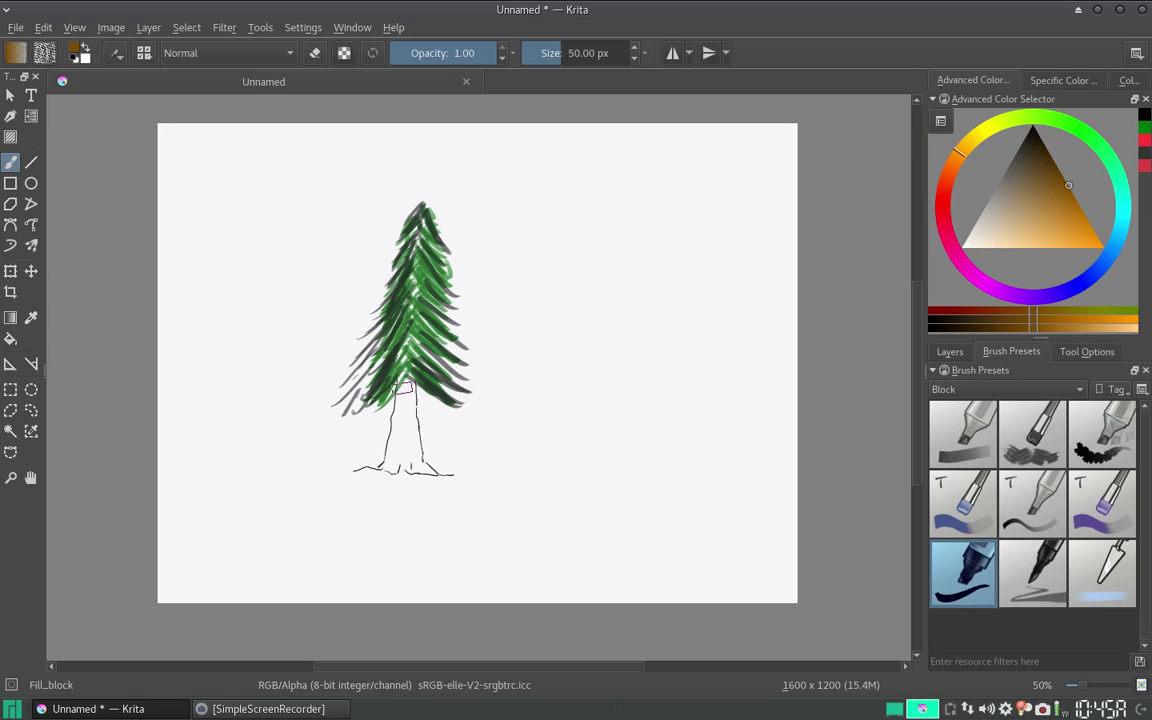
mouse_move(405, 392)
left_mouse_down()
mouse_move(390, 465)
mouse_move(410, 422)
left_mouse_up()
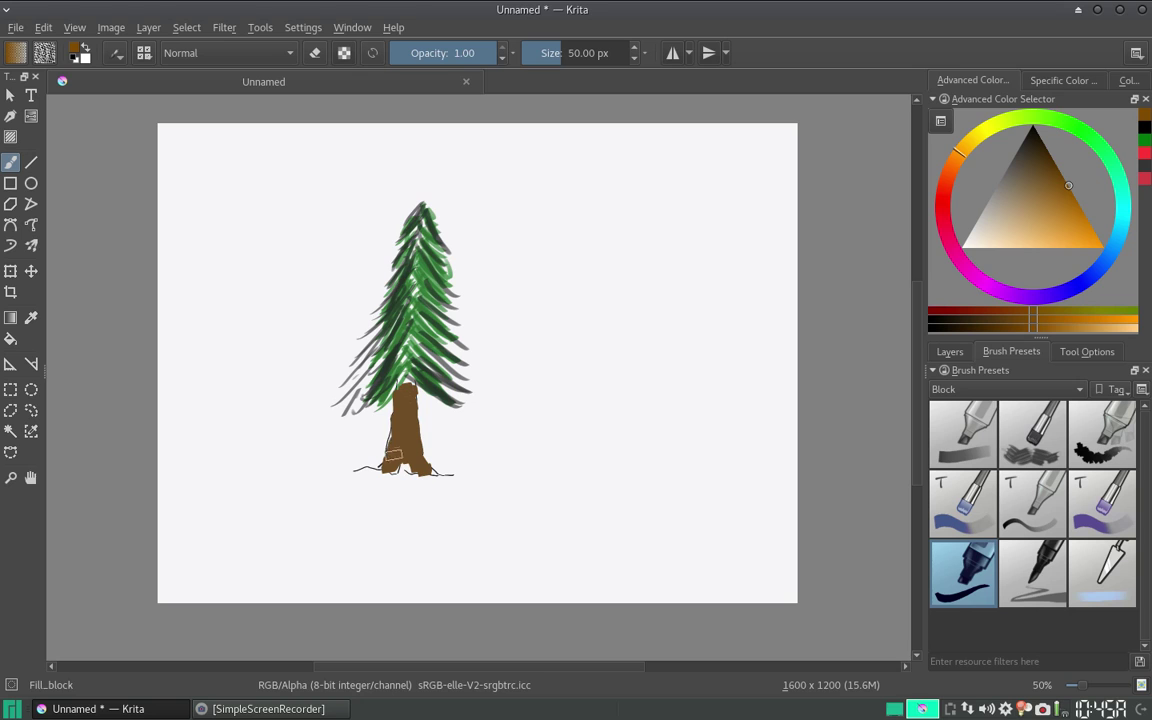
- Zoom in on the trunk and set Layer 3's blend mode to Multiply
scroll(407, 427, "up", 2)
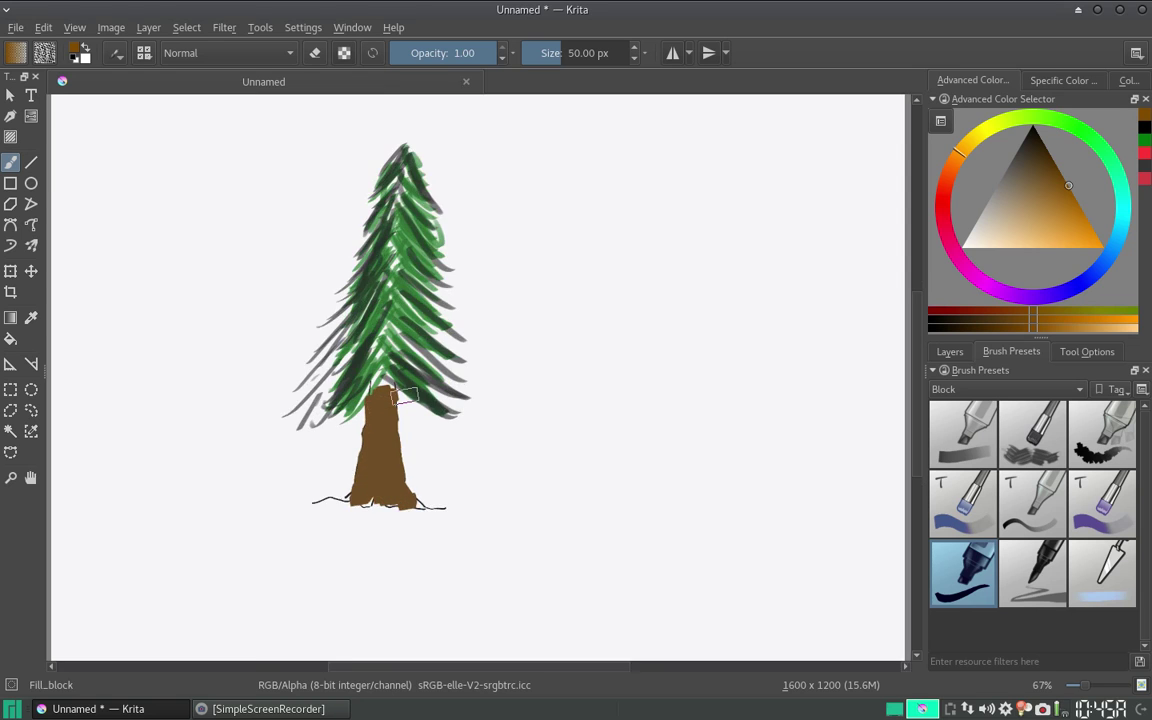
scroll(407, 427, "up", 2)
left_click_drag(396, 314, 602, 197)
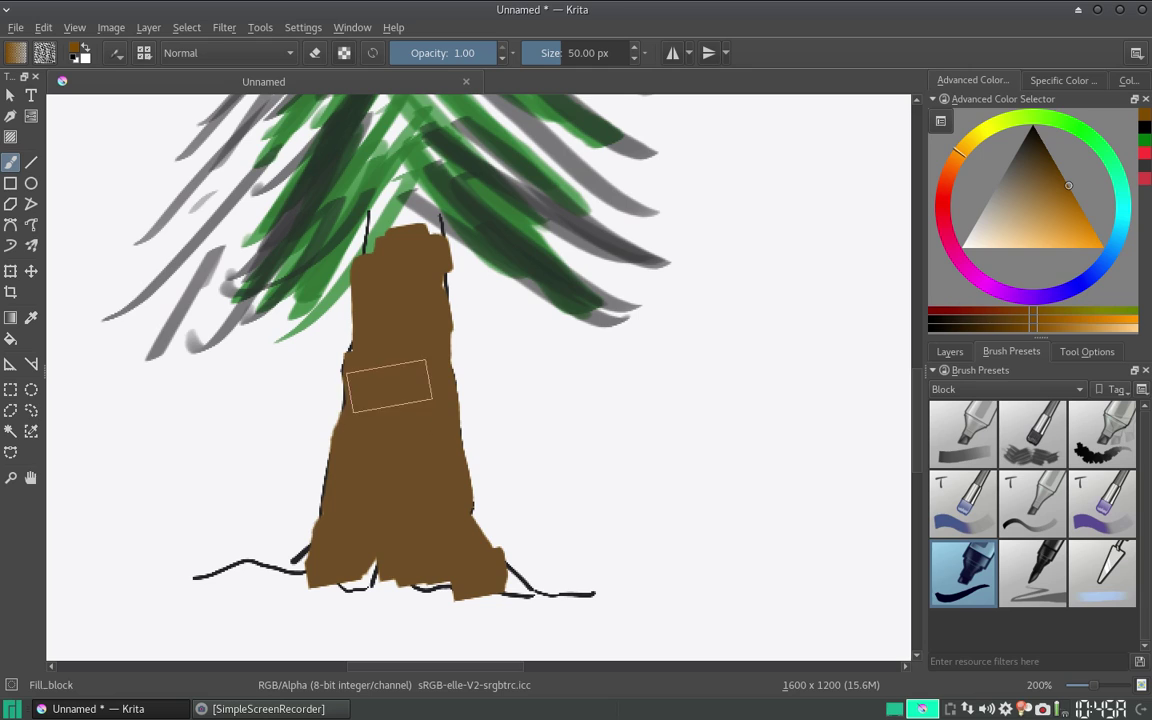
left_click(950, 351)
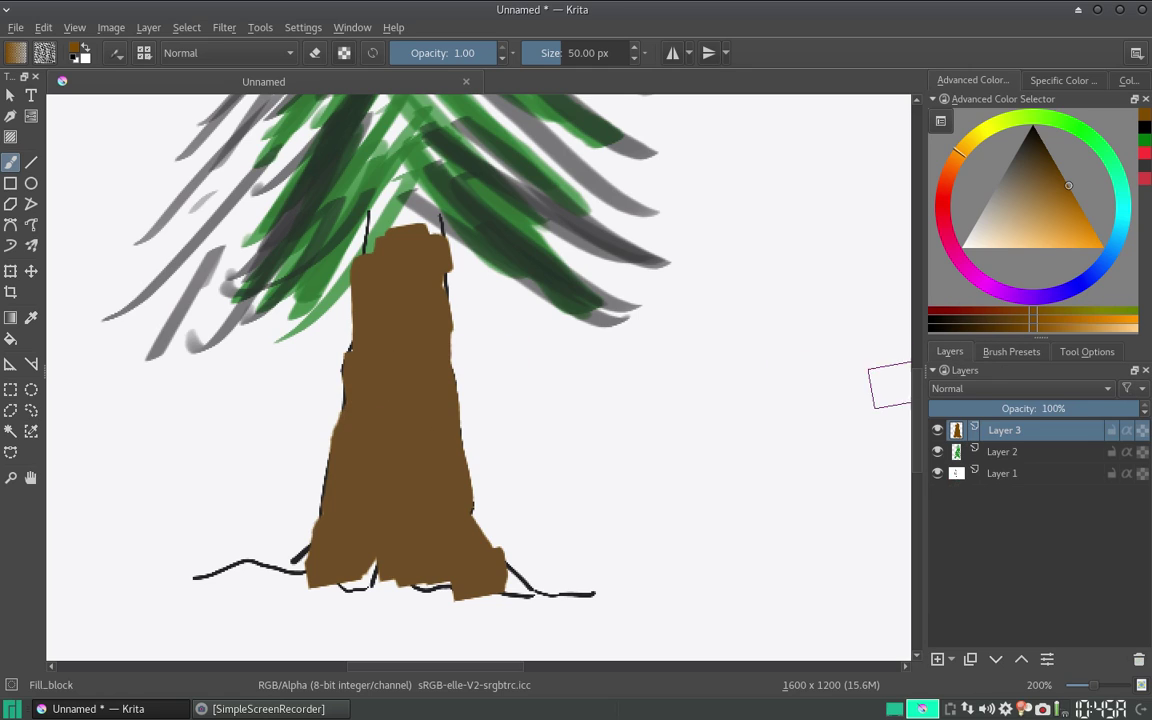
left_click(1010, 388)
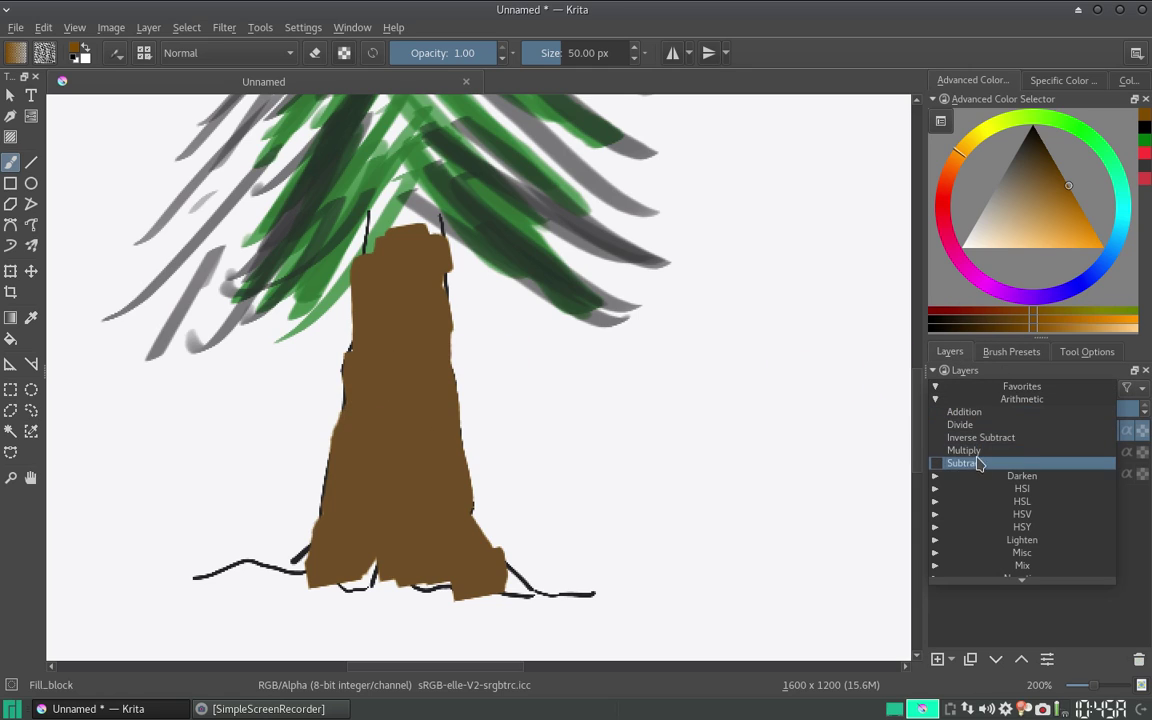
left_click(983, 451)
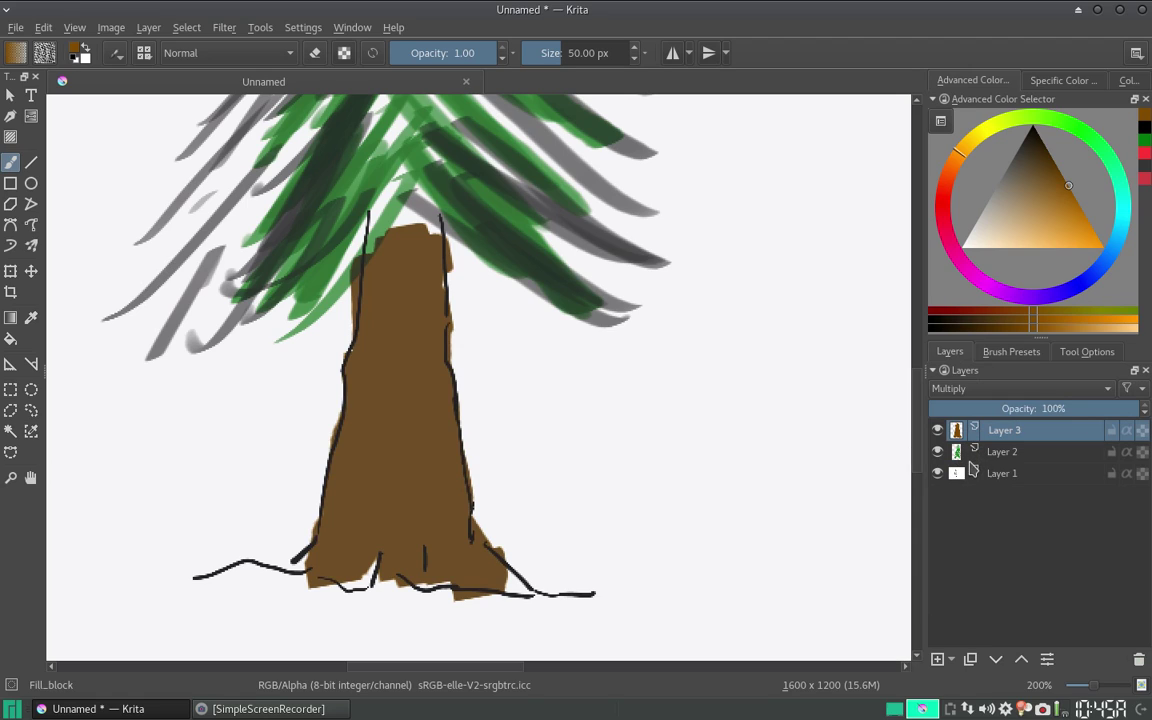
key("ctrl+z")
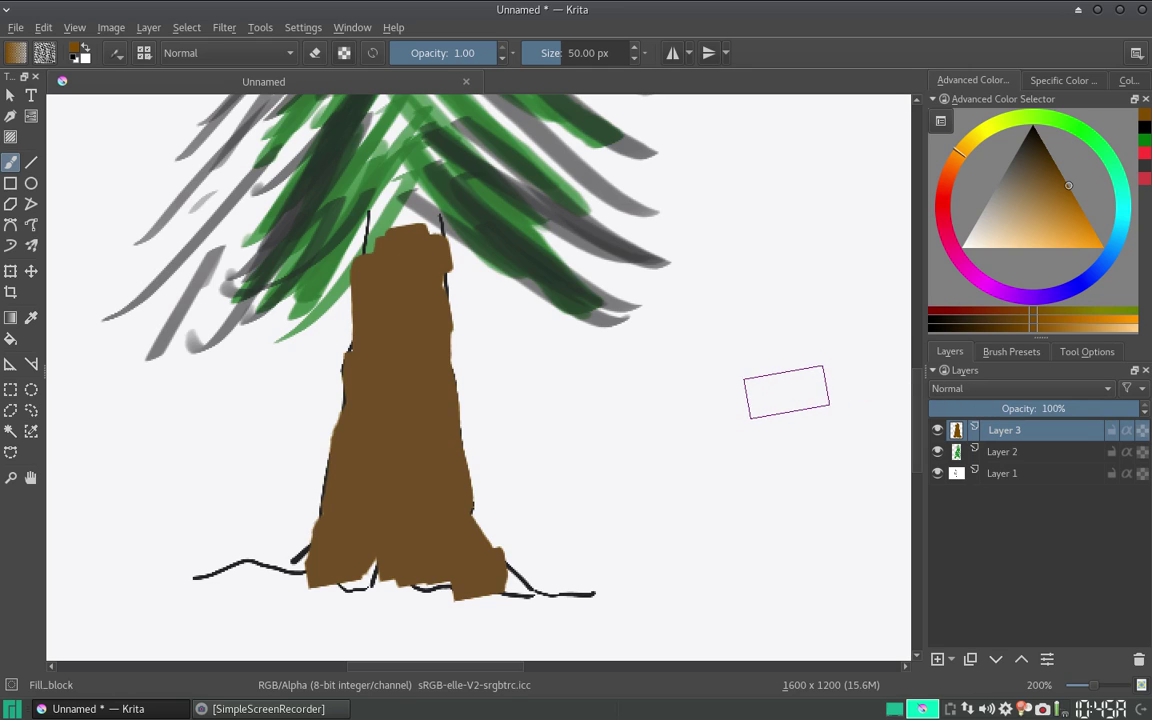
left_click(1018, 388)
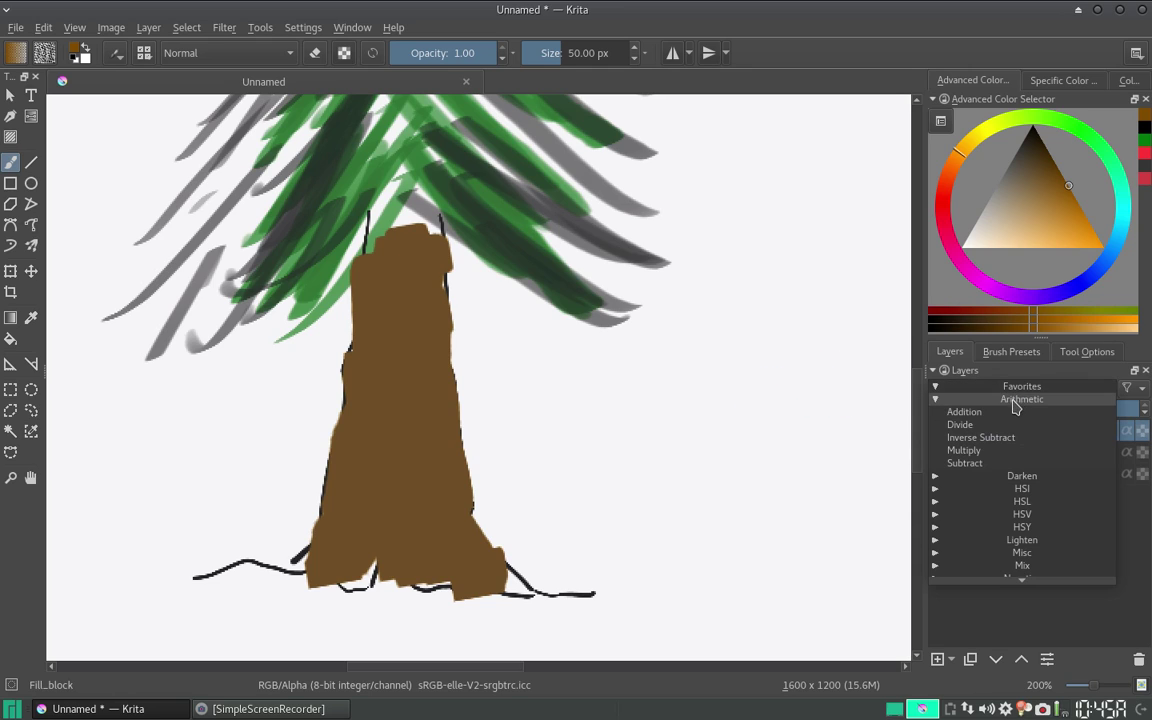
left_click(968, 450)
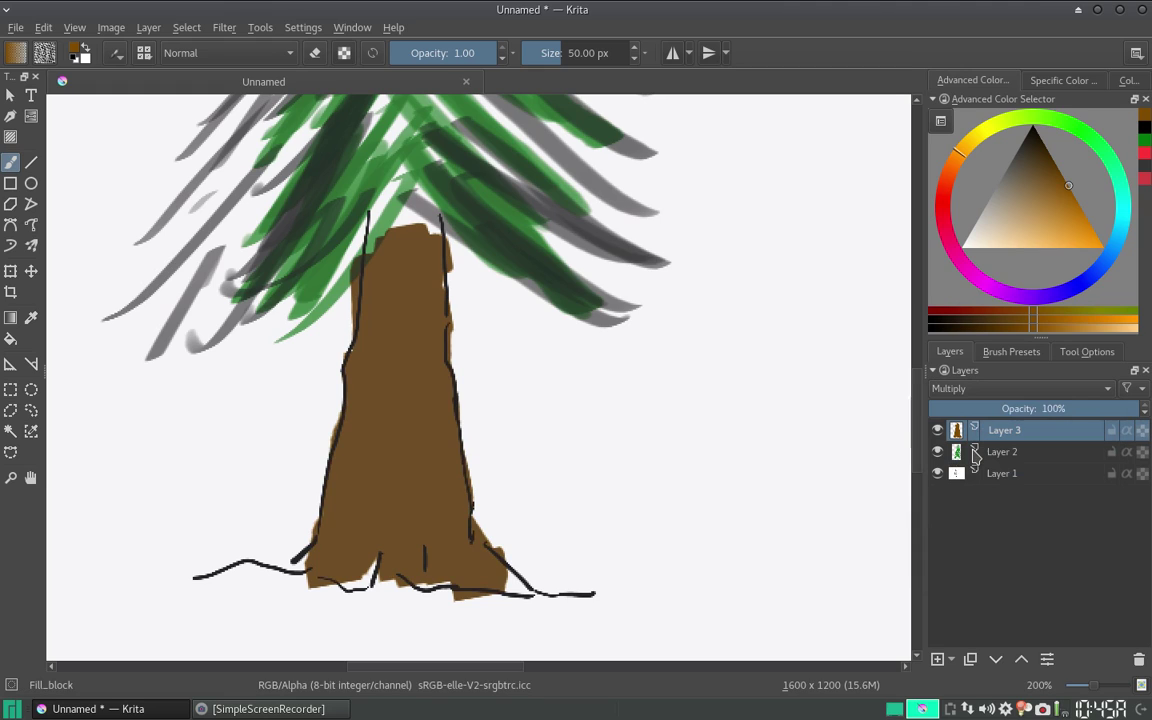
- Using the Eraser_hard preset, erase brown from the trunk's upper-left edge
left_click(998, 355)
left_click(950, 389)
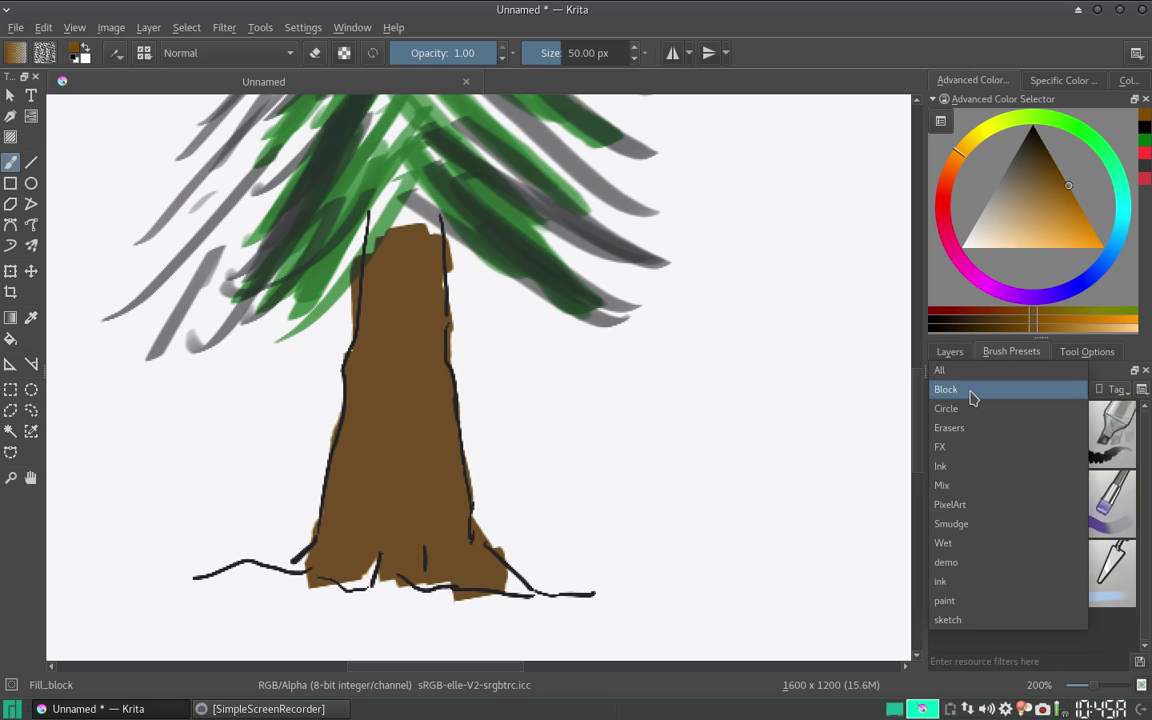
left_click(949, 427)
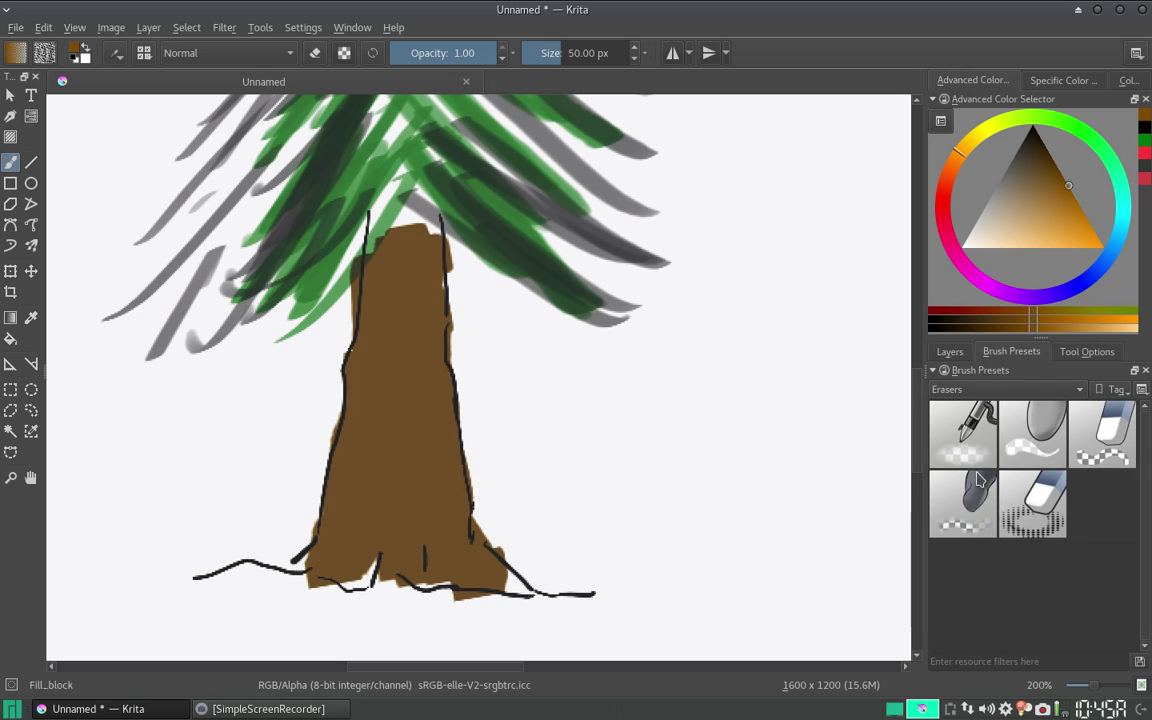
left_click(1078, 450)
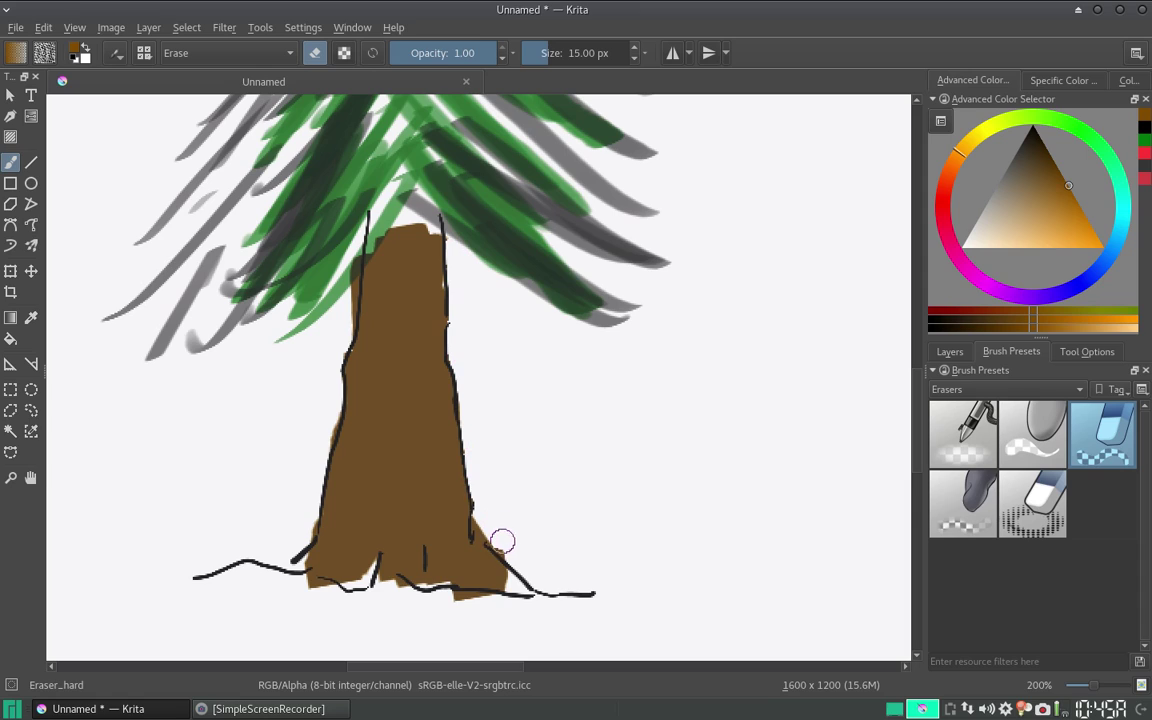
left_click_drag(356, 300, 352, 258)
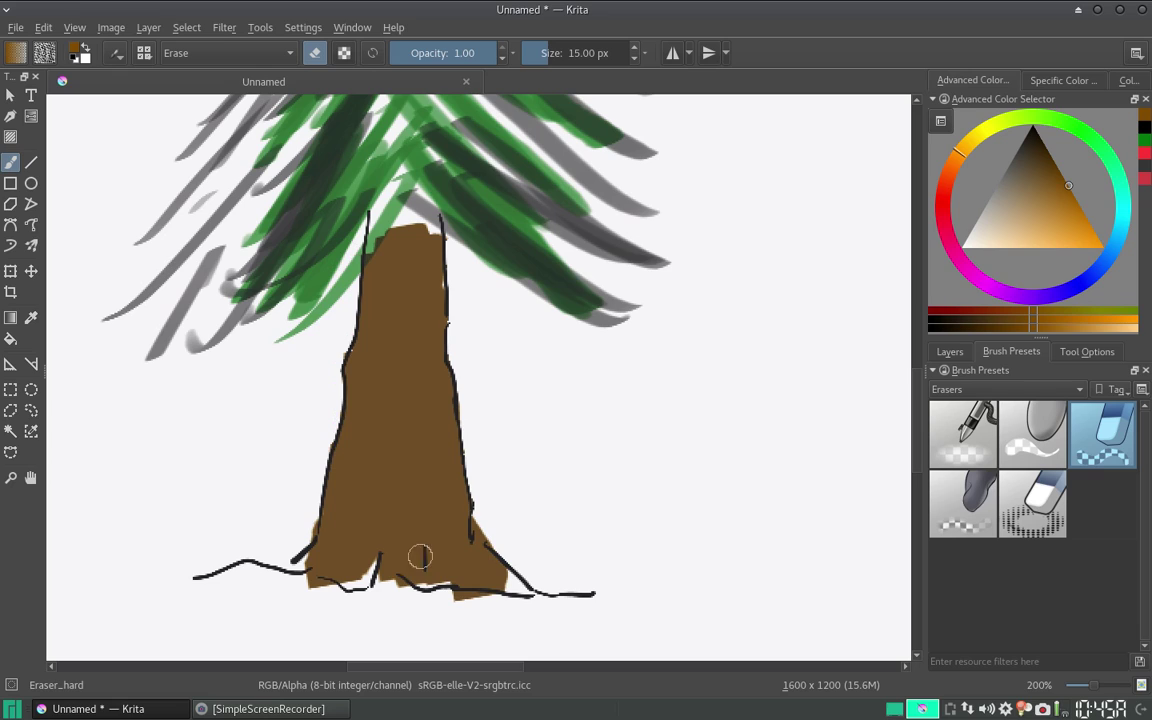
left_click_drag(421, 547, 411, 527)
key("ctrl+z")
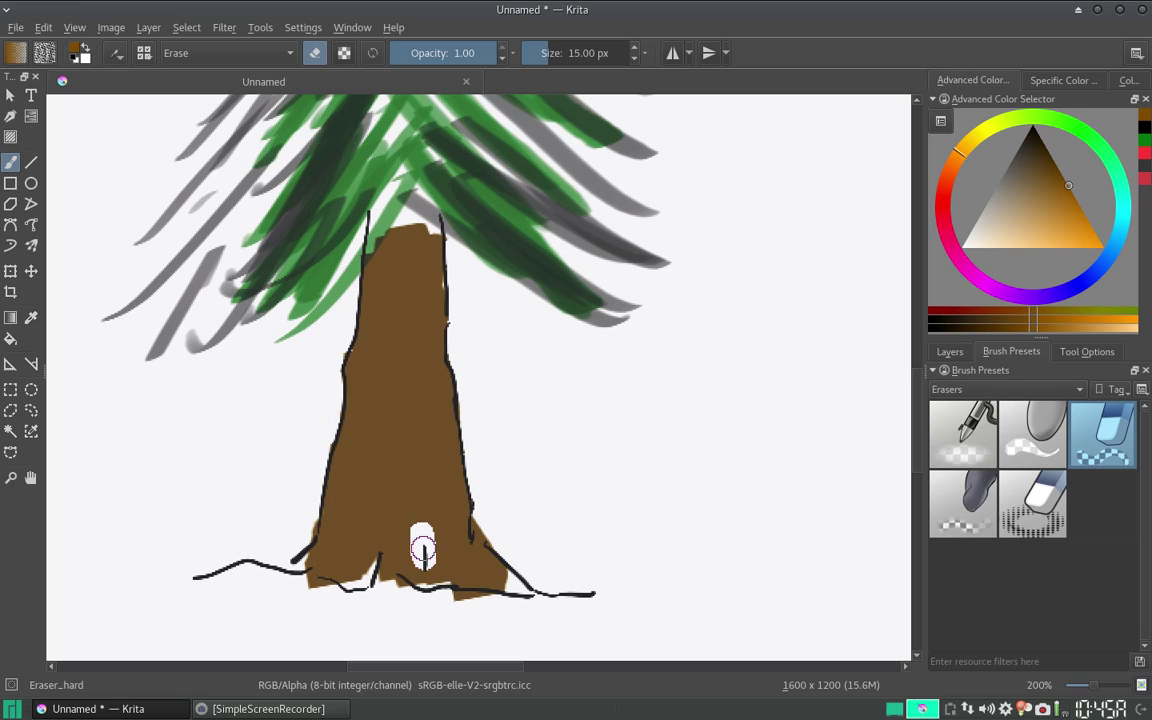
key("ctrl+z")
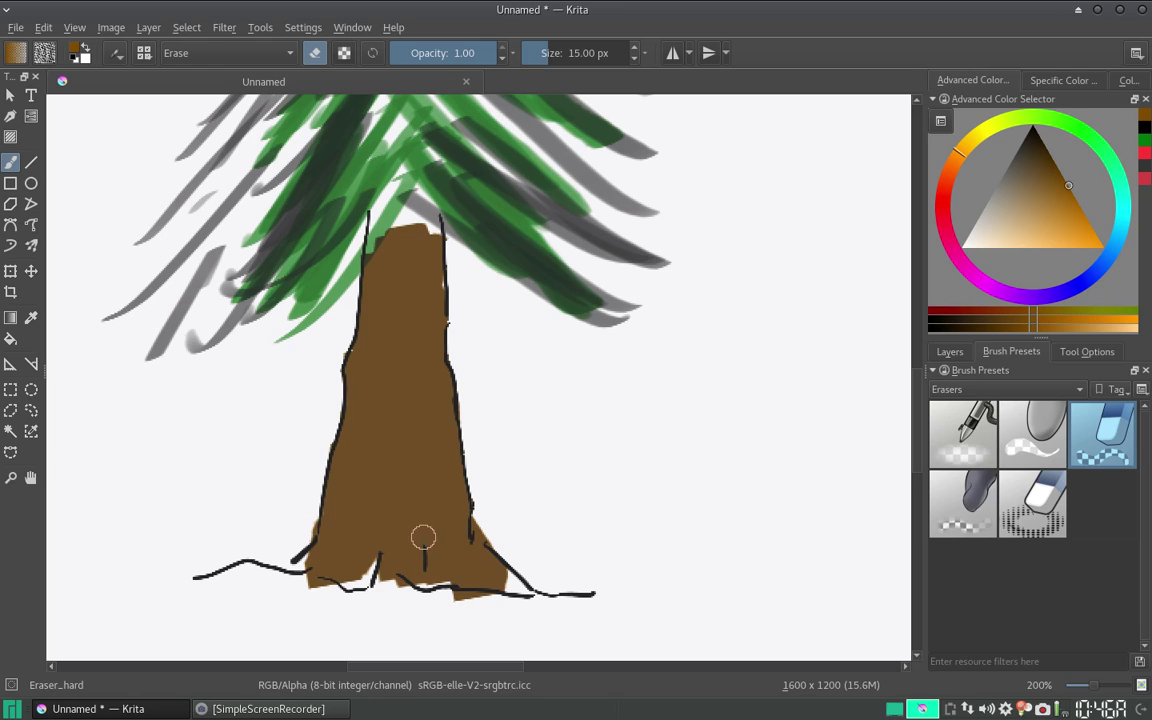
- Try Addition and then Divide as Layer 3's blend mode on the trunk
left_click(952, 352)
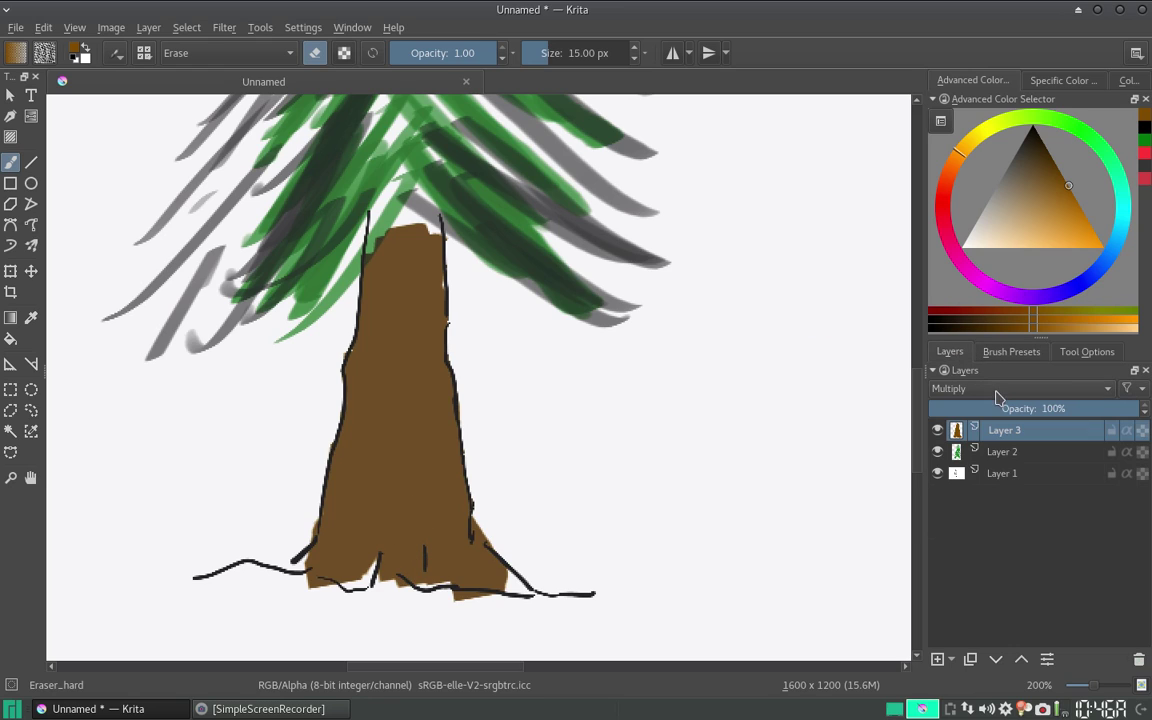
left_click(960, 389)
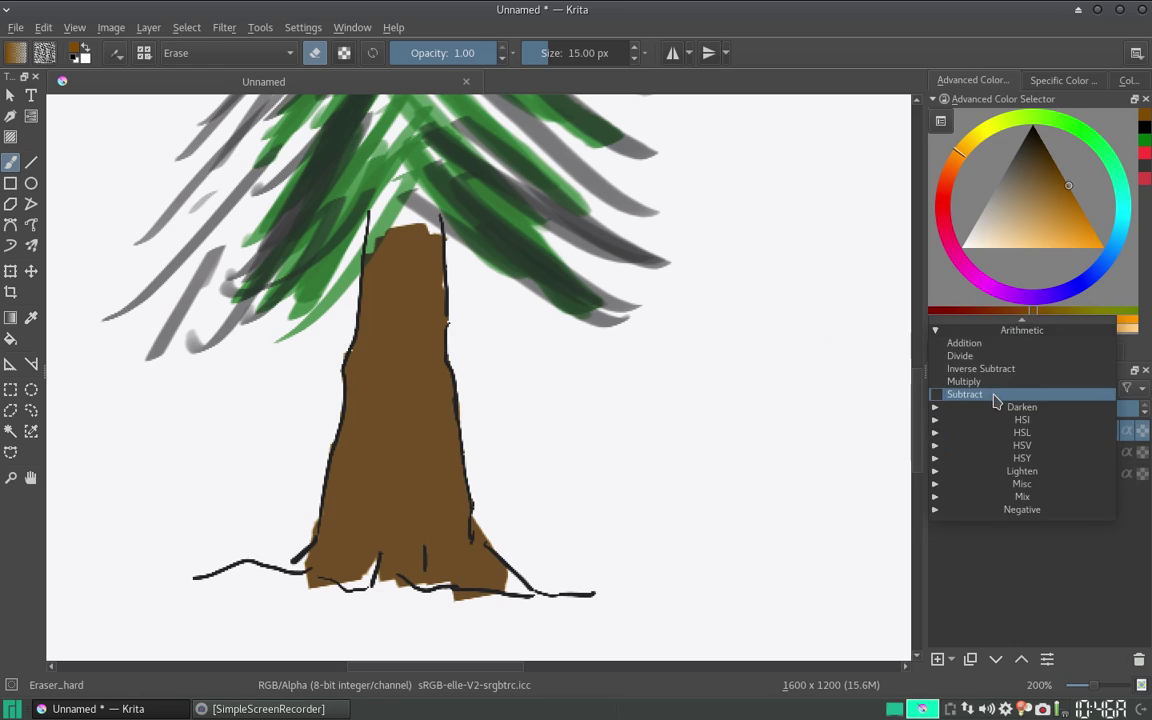
left_click(988, 345)
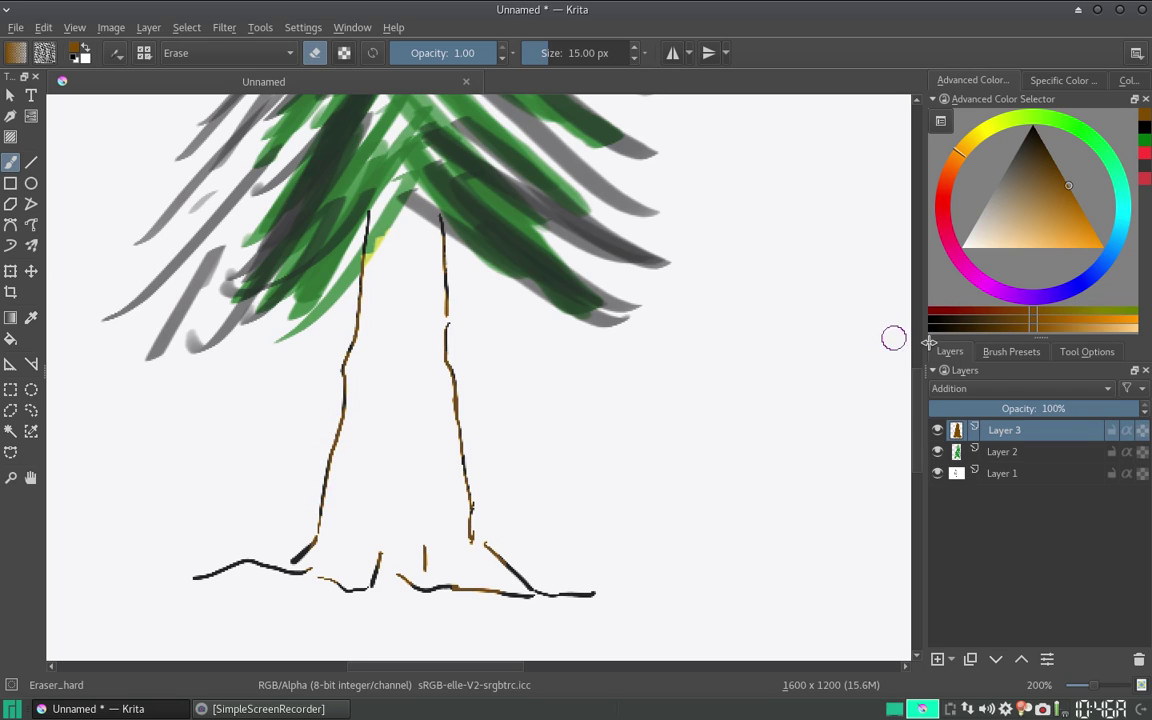
left_click(935, 389)
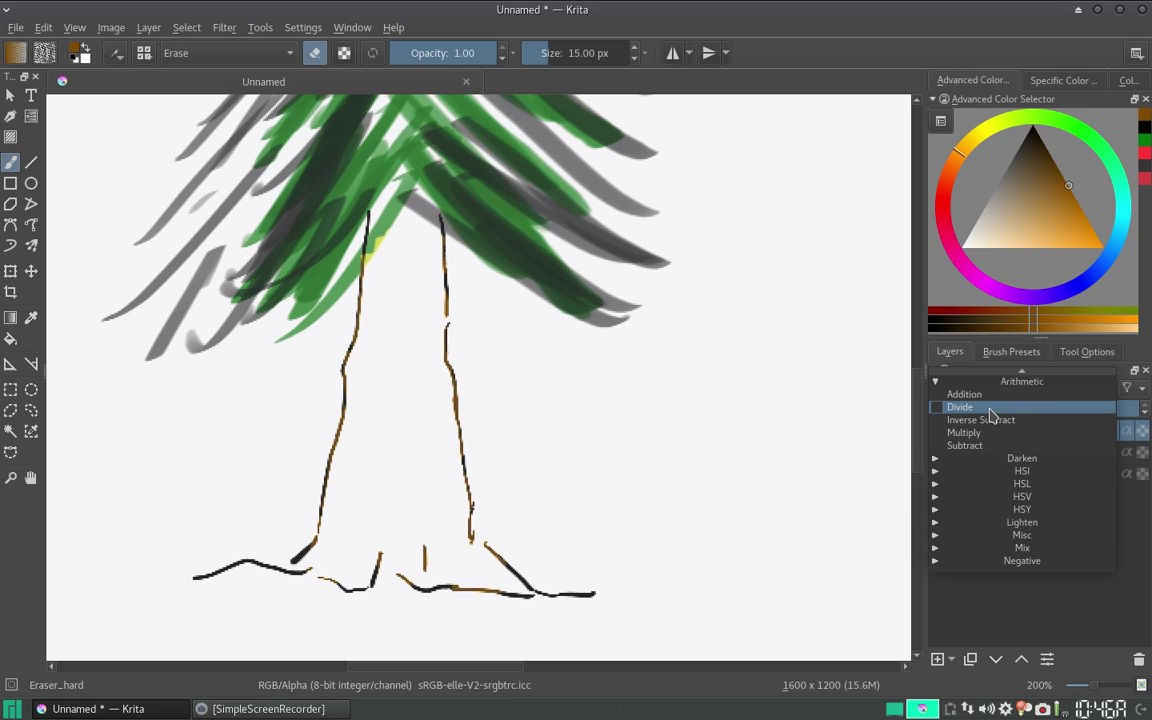
left_click(989, 408)
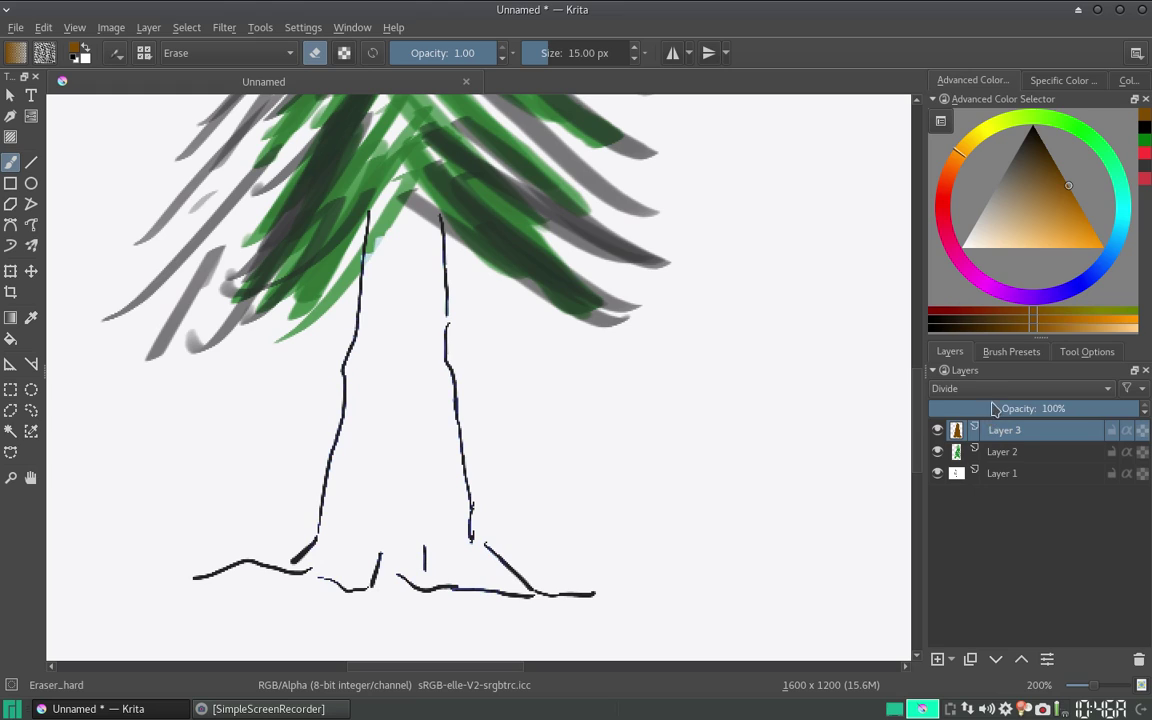
- Compare Inverse Subtract, Multiply and Subtract on Layer 3, settling on Multiply
left_click(975, 389)
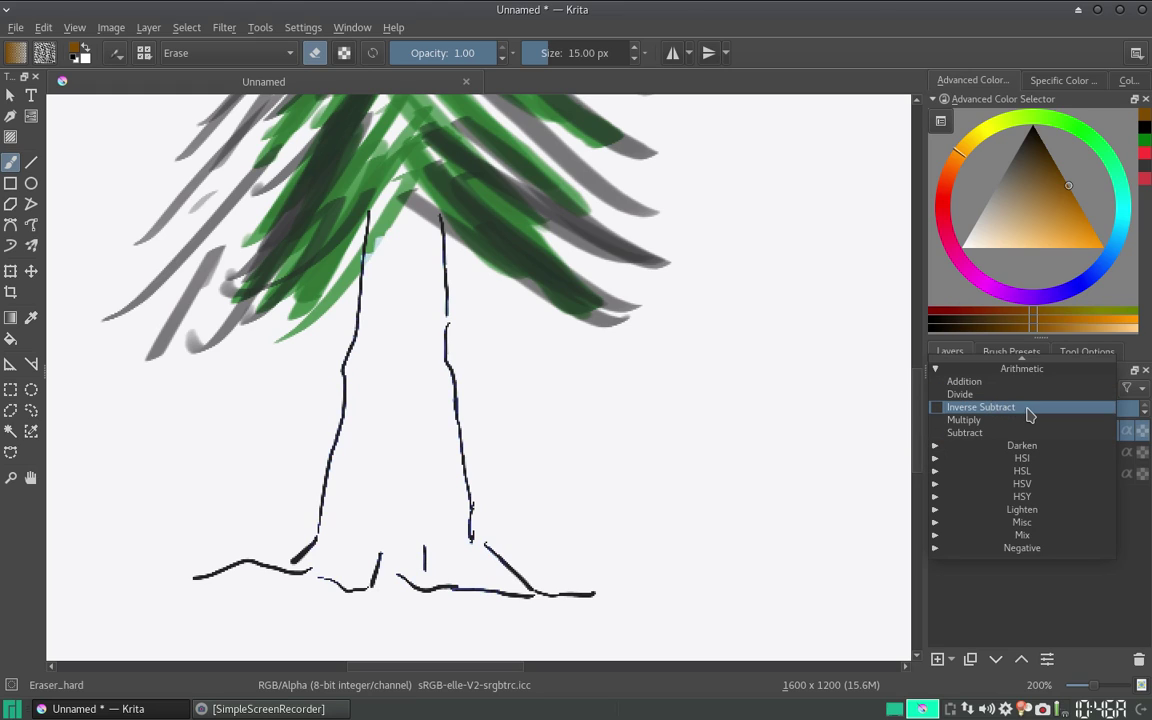
left_click(1030, 414)
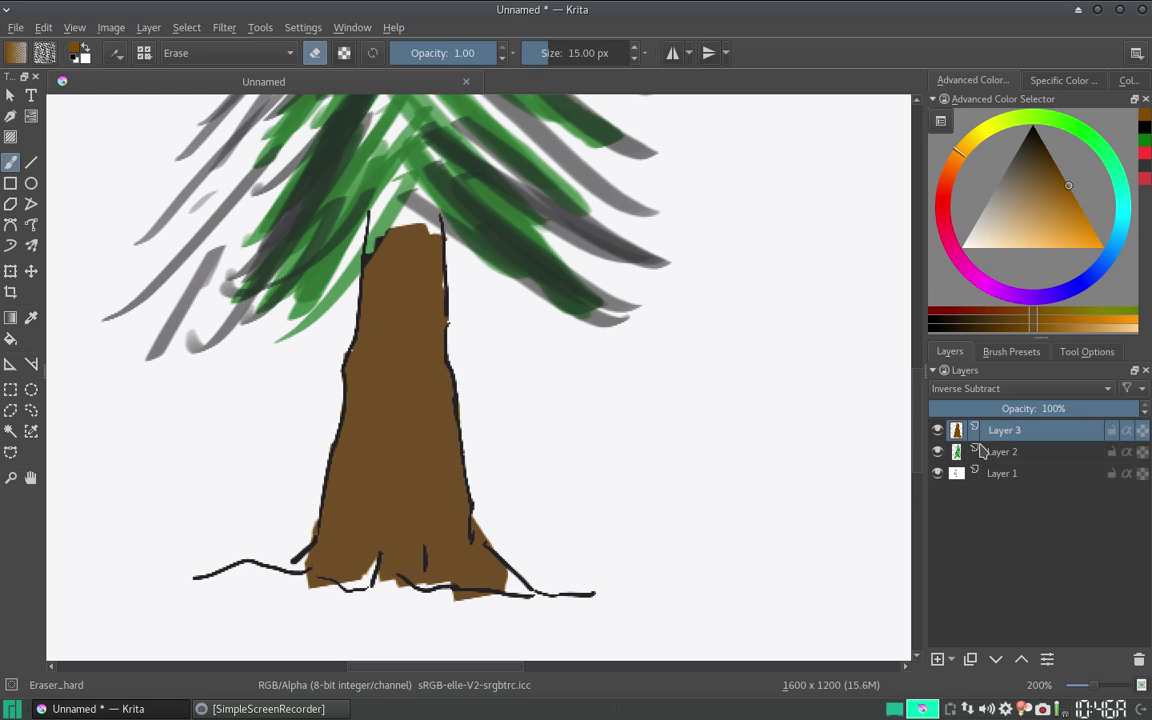
left_click(997, 390)
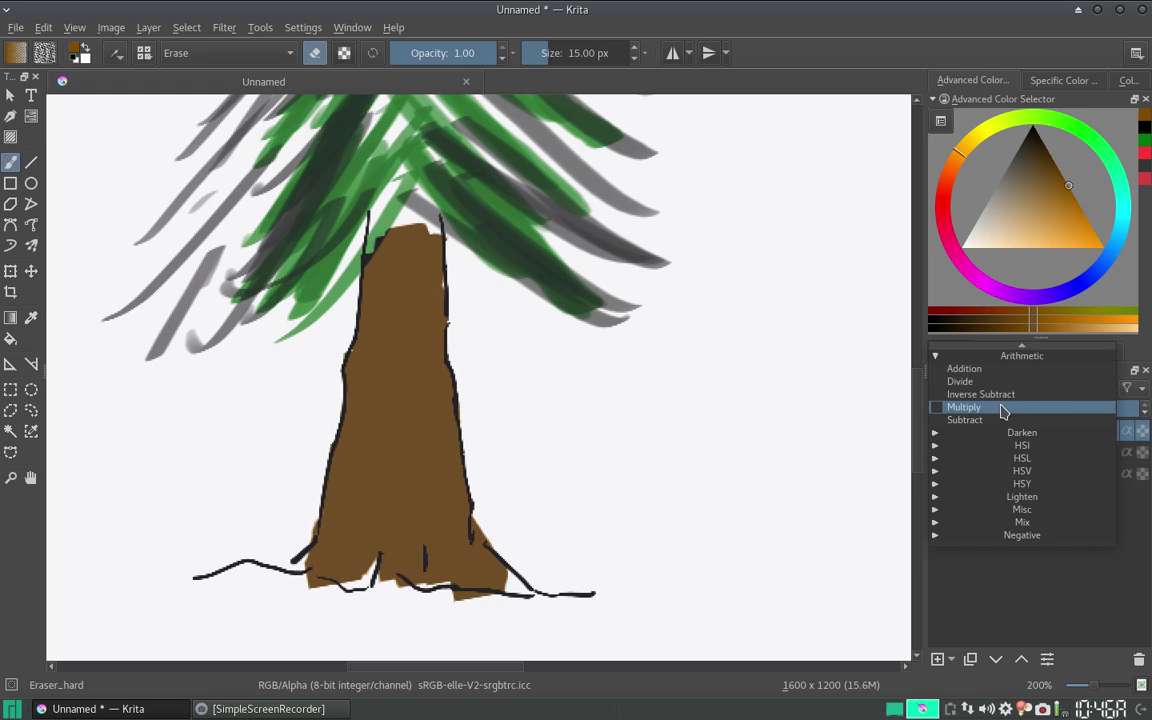
left_click(1000, 414)
left_click(995, 390)
left_click(998, 405)
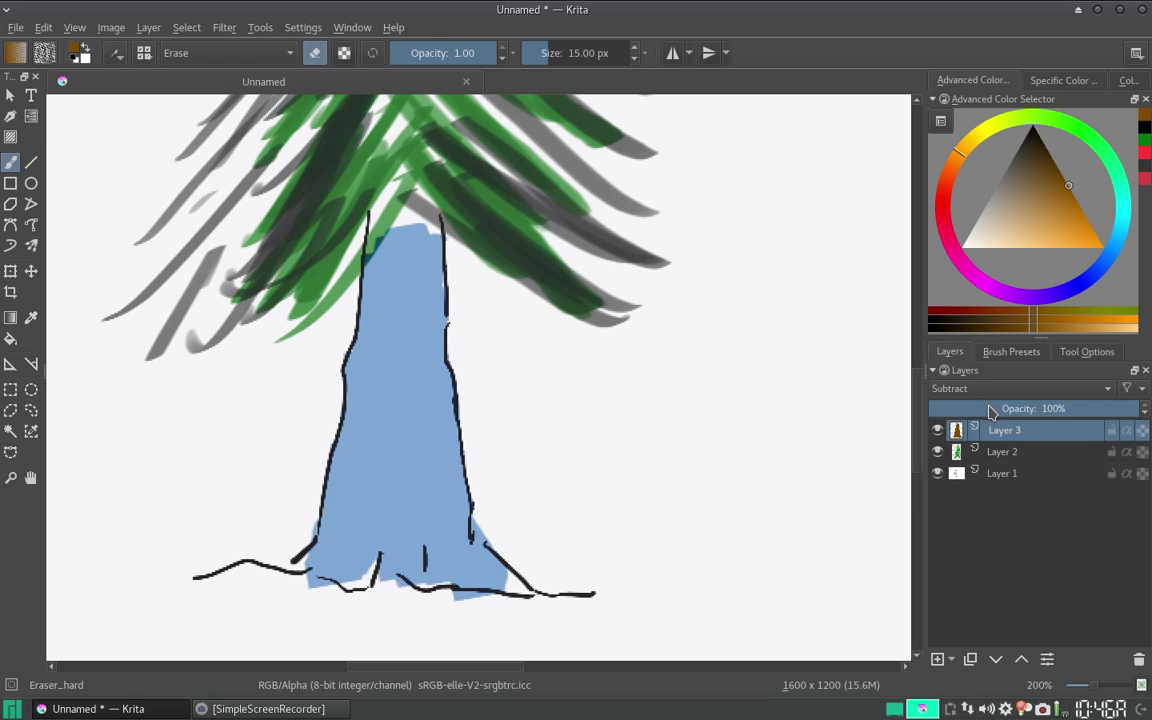
left_click(997, 389)
left_click(998, 379)
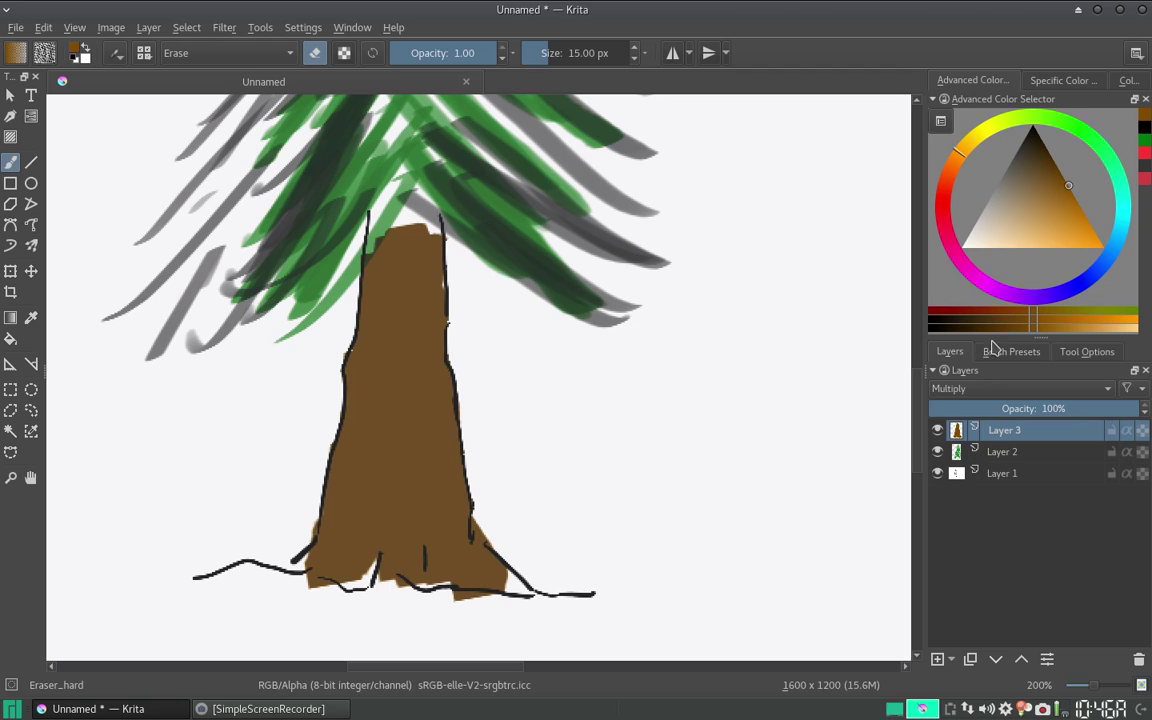
left_click(980, 389)
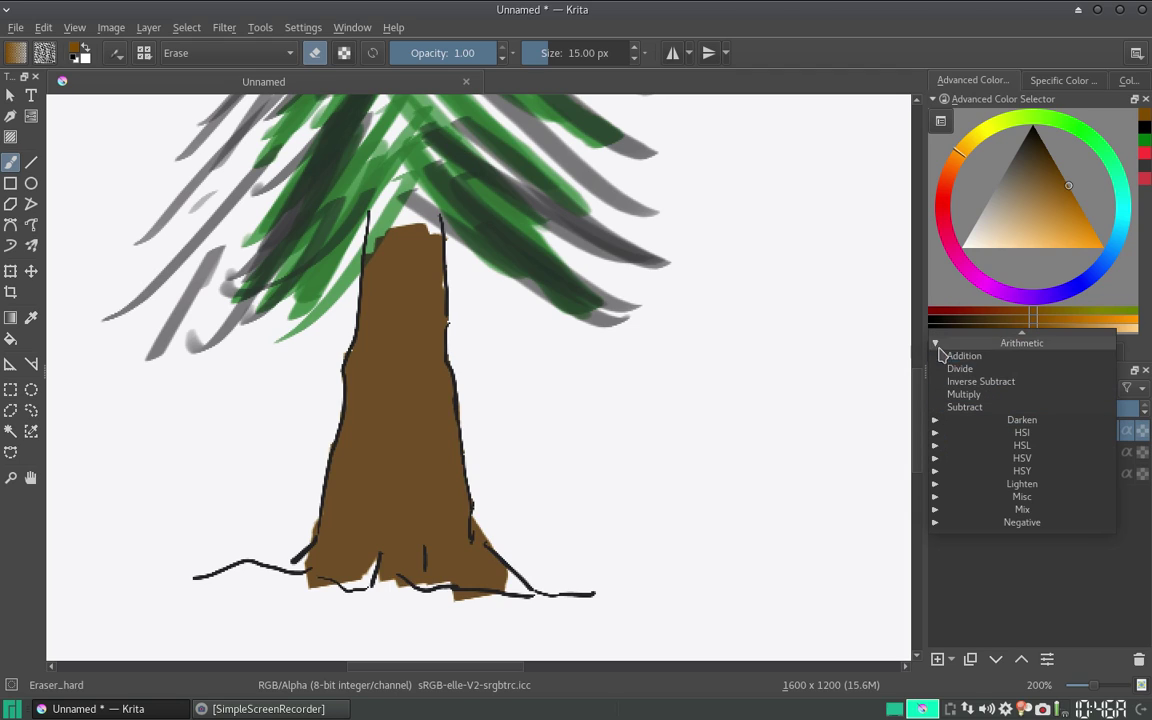
left_click(937, 345)
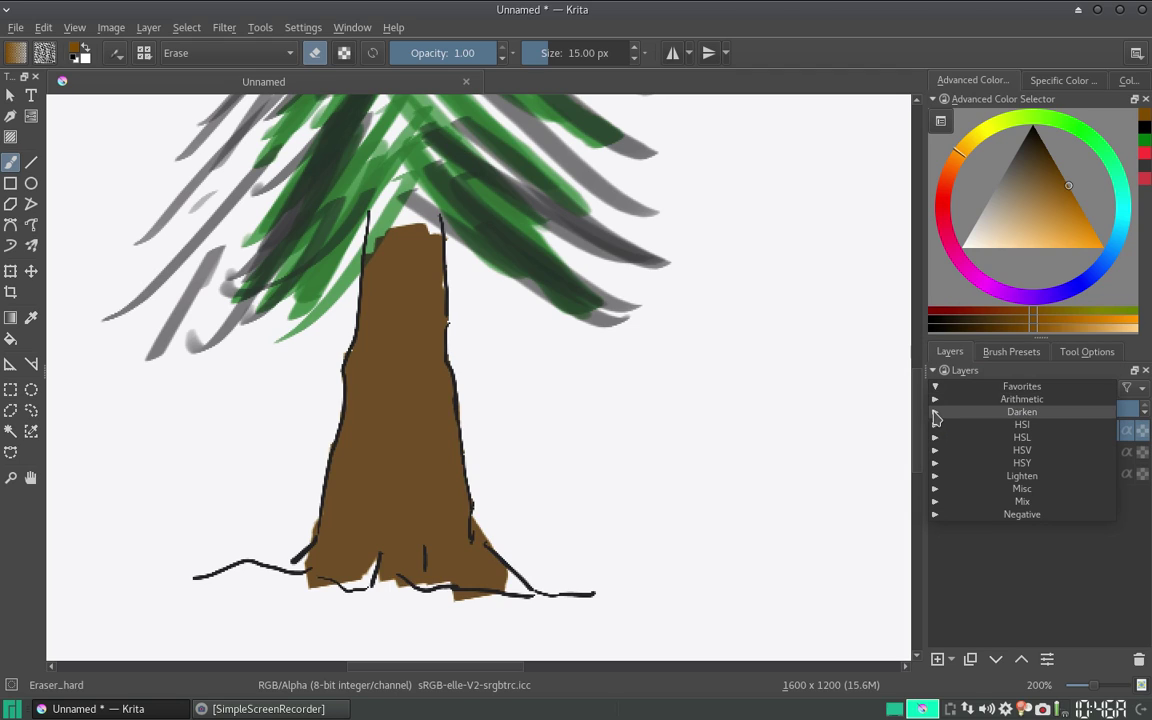
left_click(936, 414)
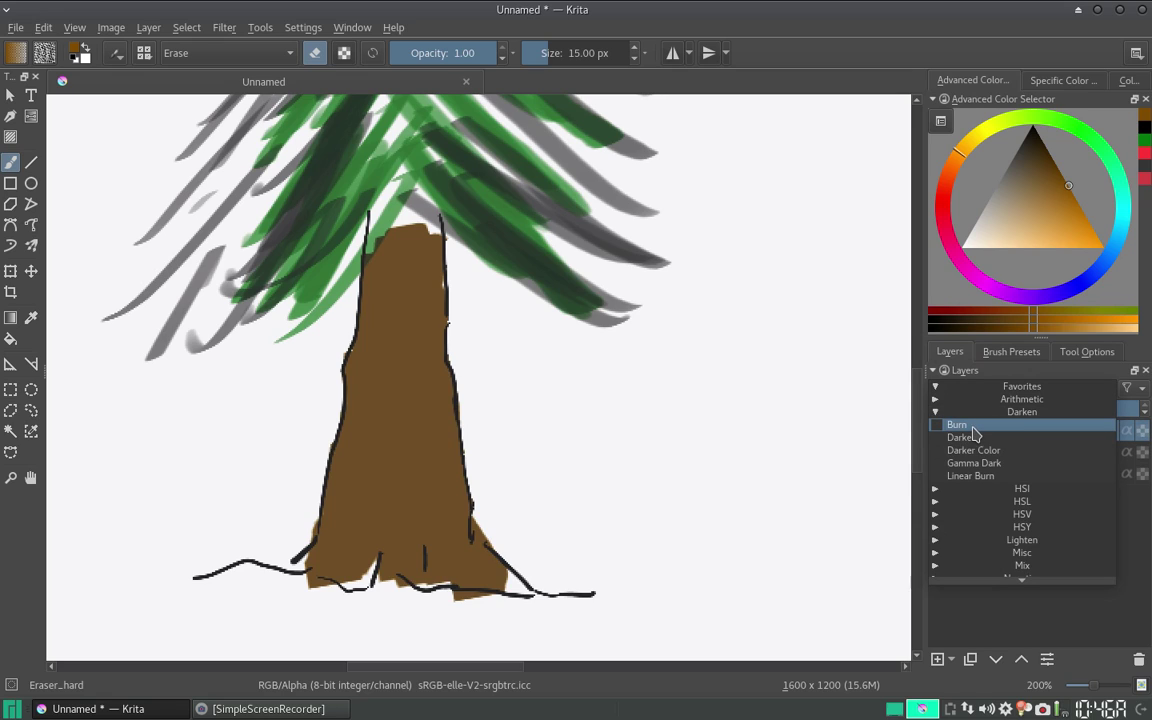
left_click(976, 427)
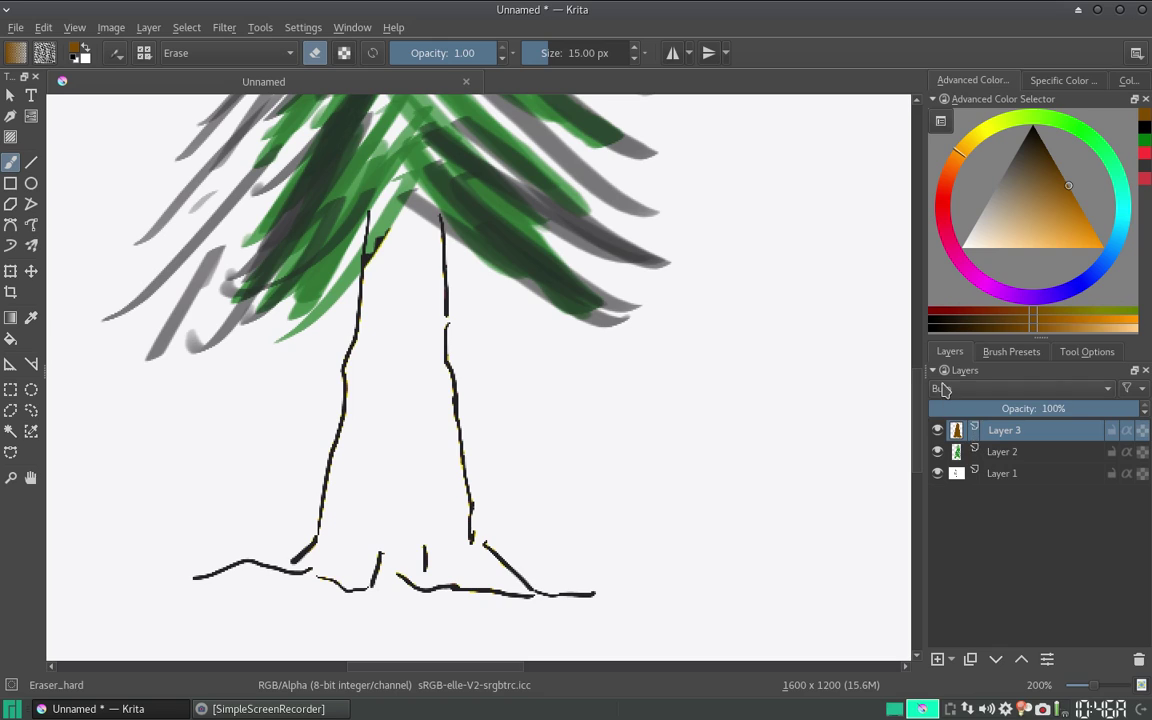
left_click(951, 409)
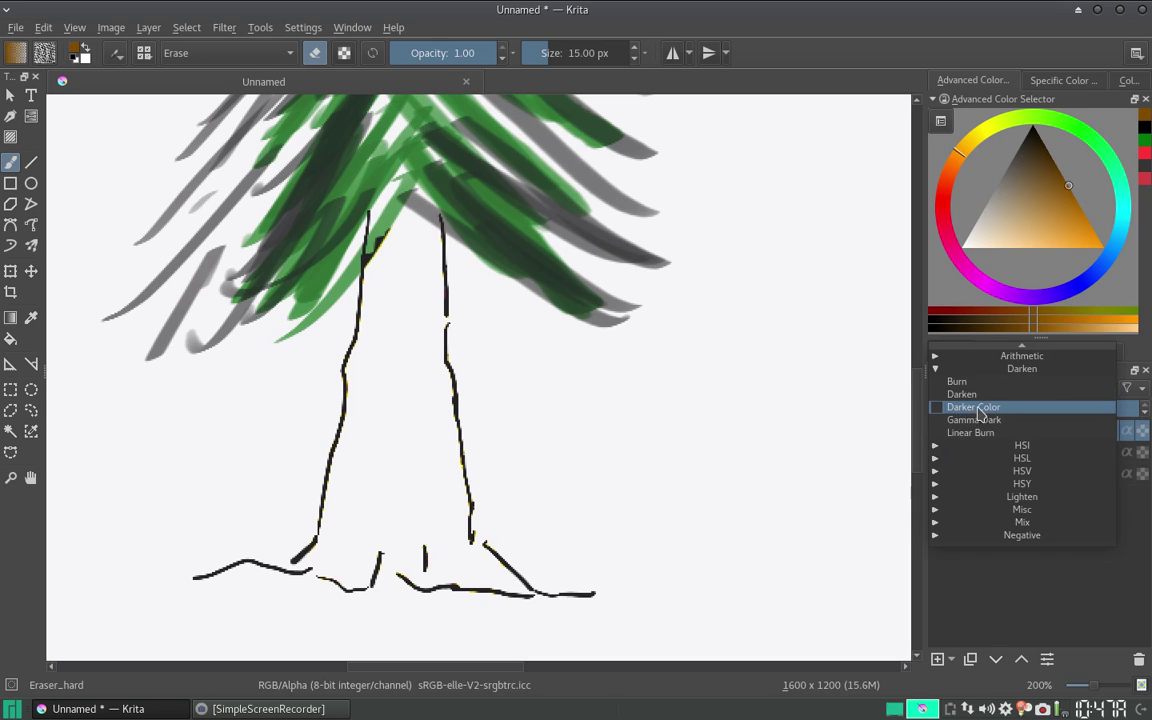
left_click(955, 408)
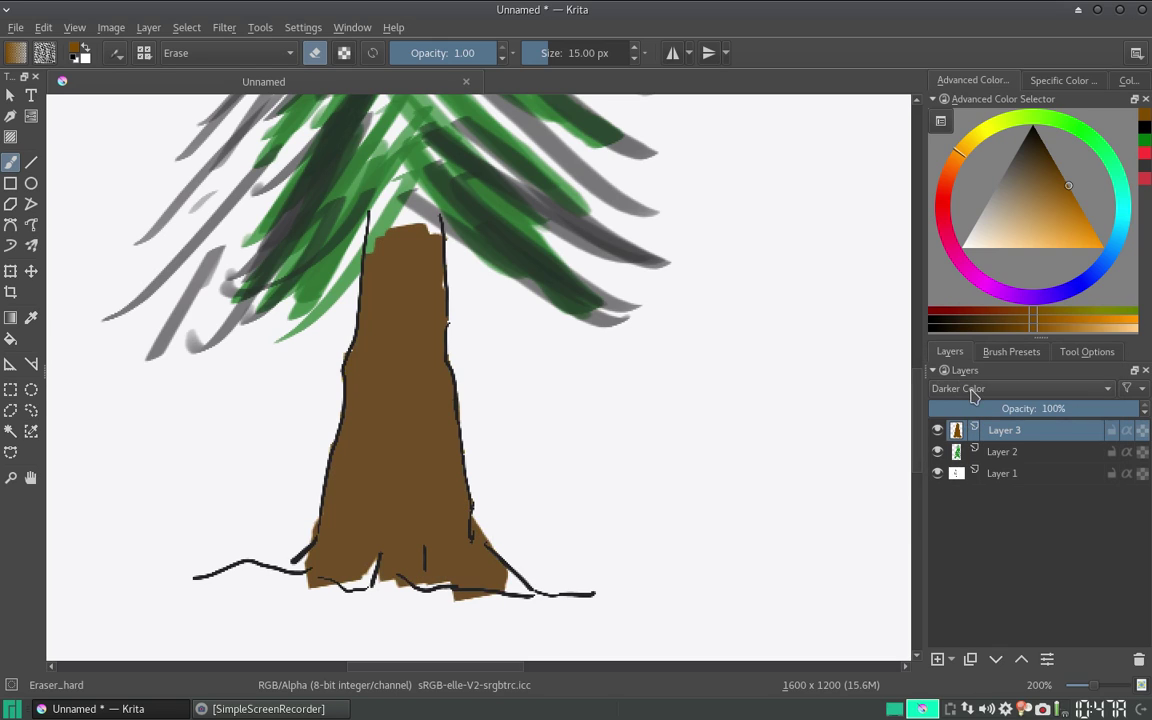
left_click(966, 388)
left_click(945, 344)
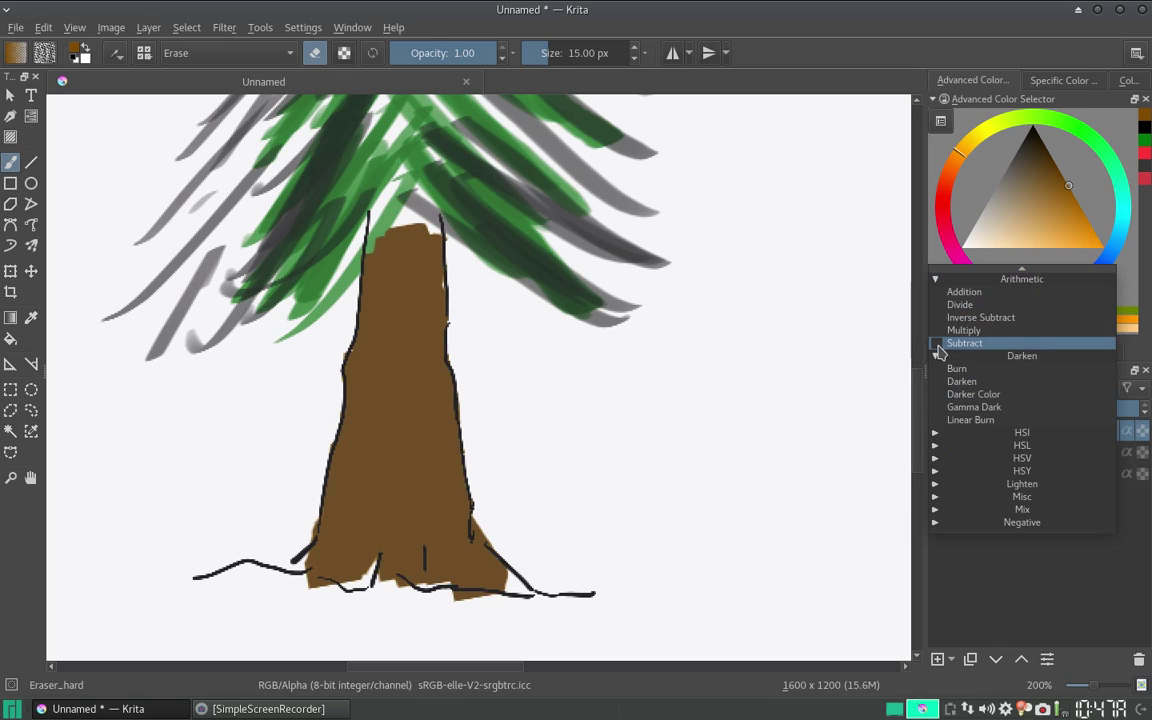
left_click(965, 330)
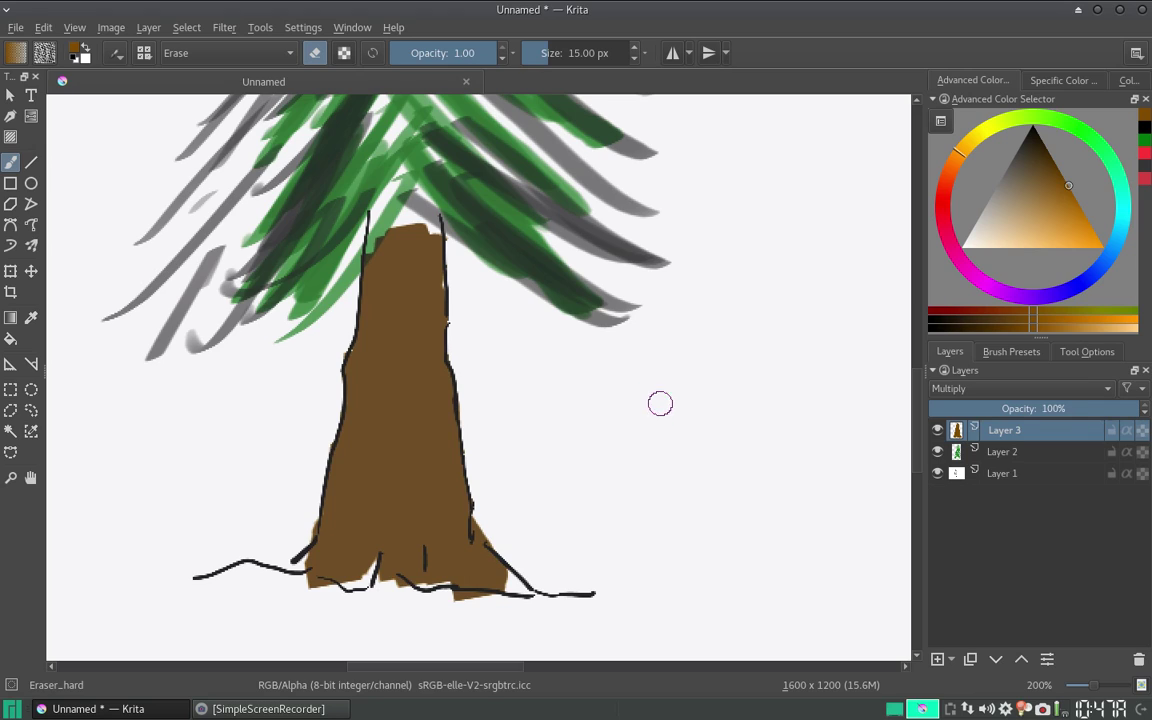
left_click(988, 388)
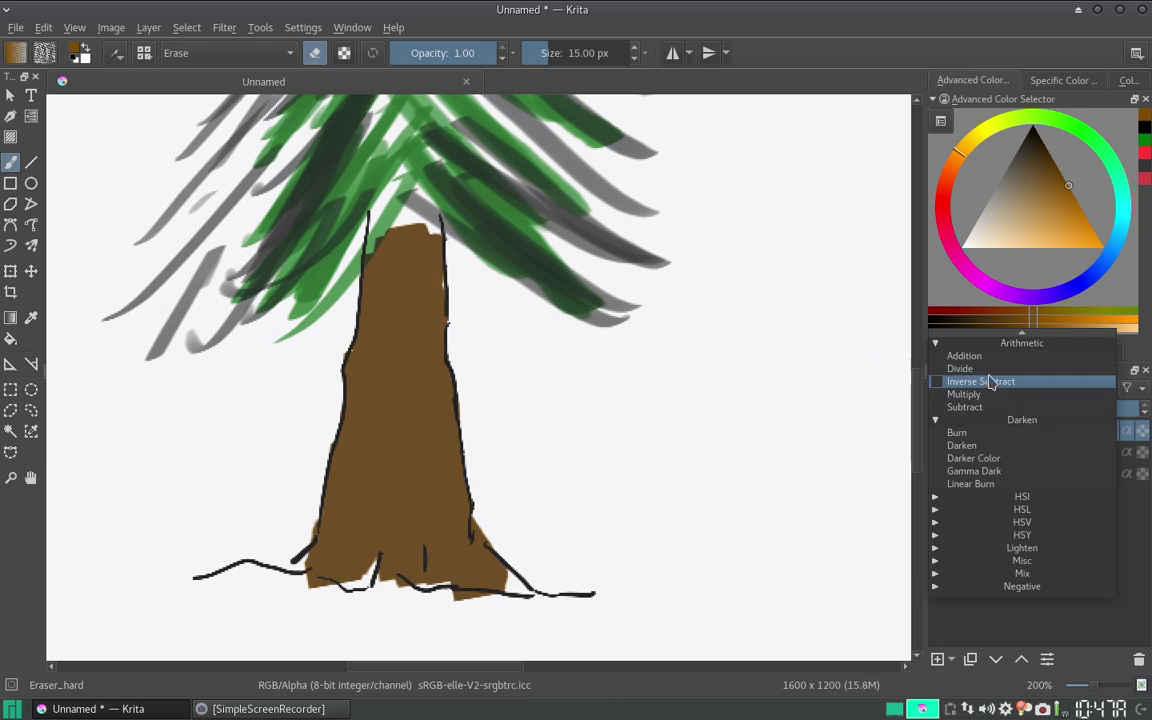
left_click(936, 420)
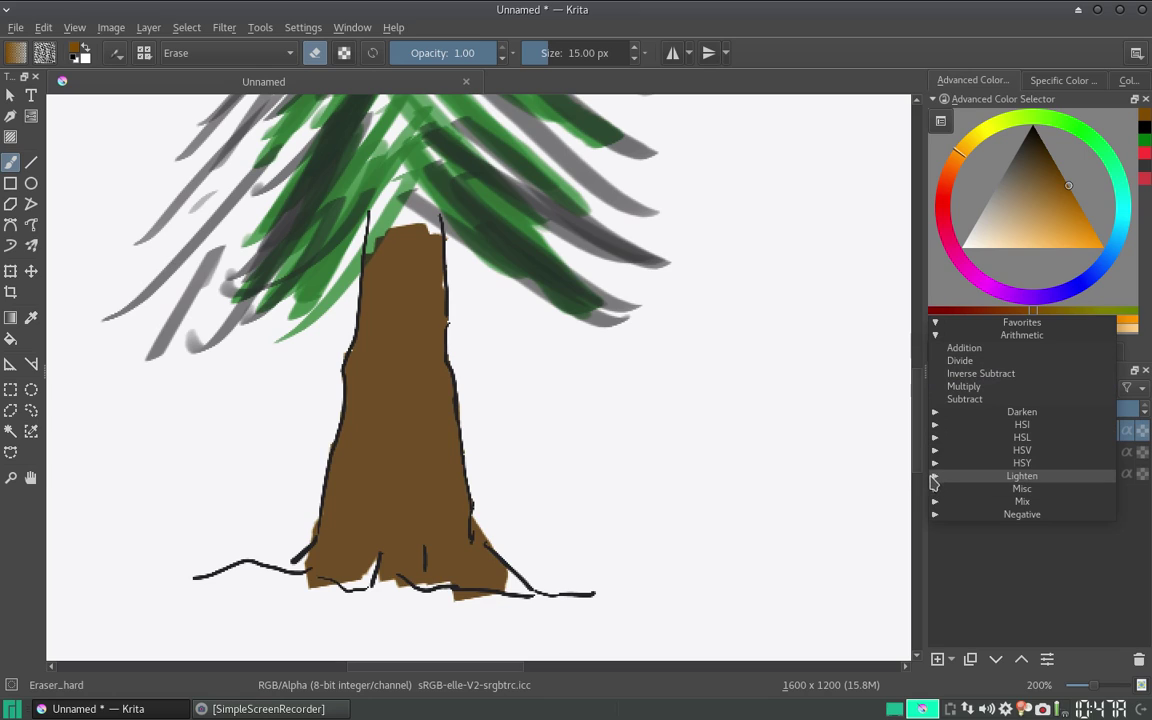
left_click(933, 478)
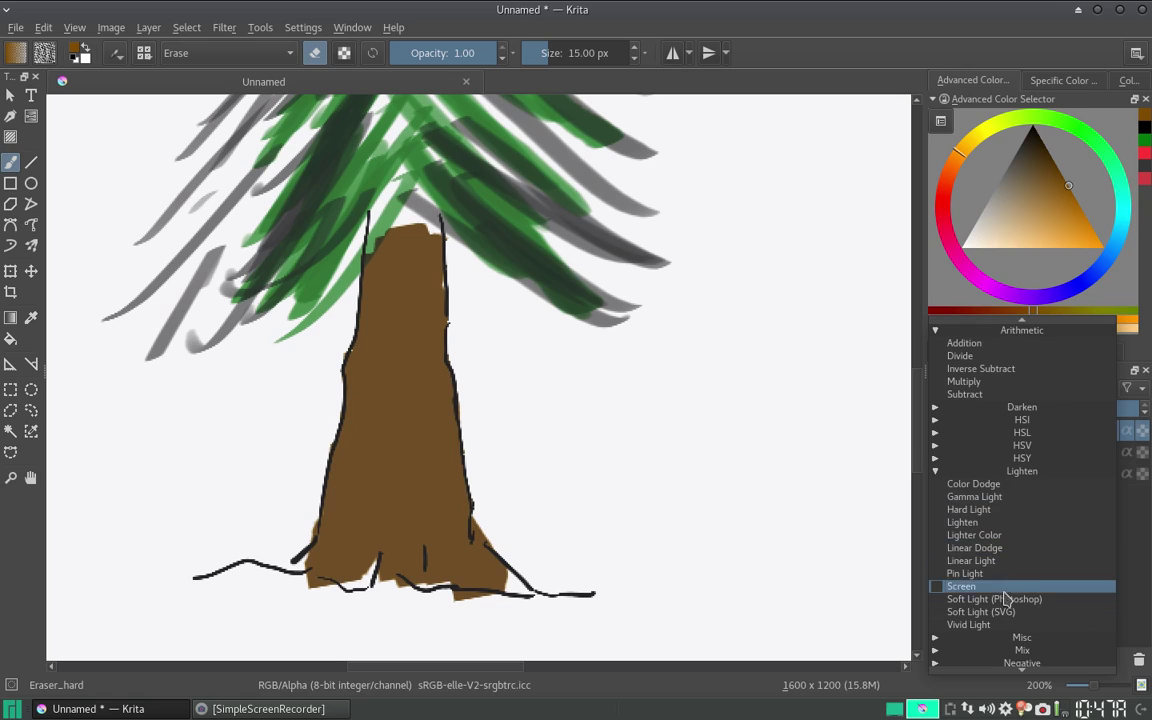
left_click(935, 471)
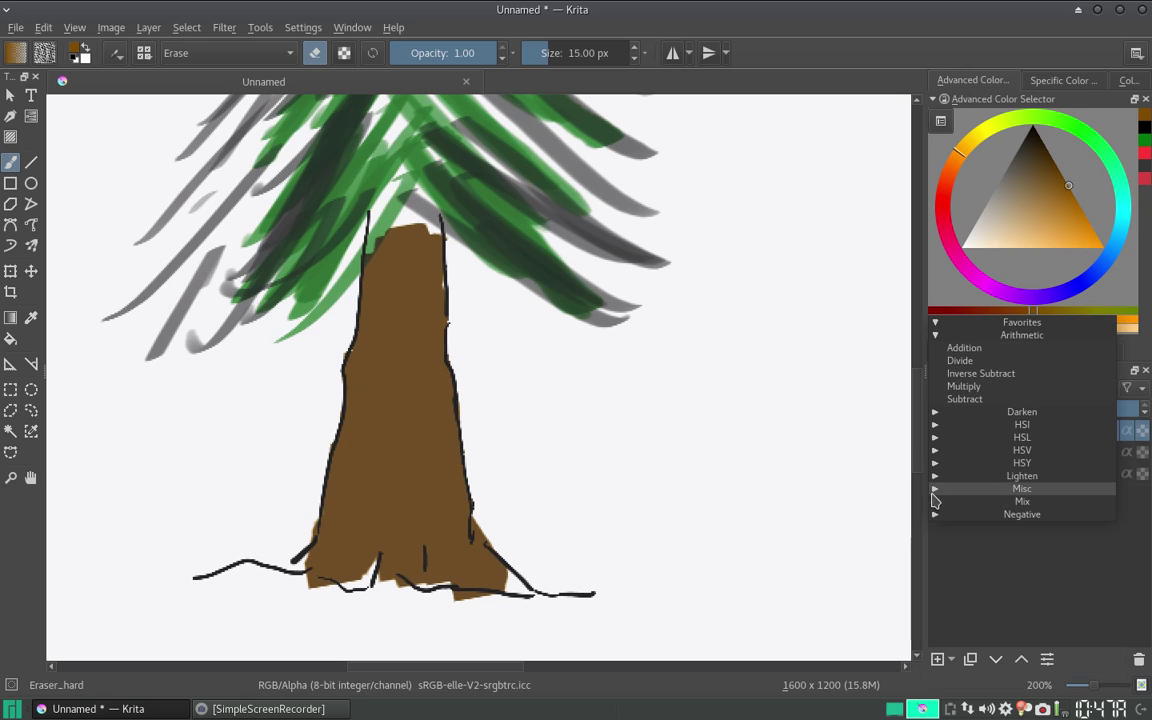
left_click(935, 488)
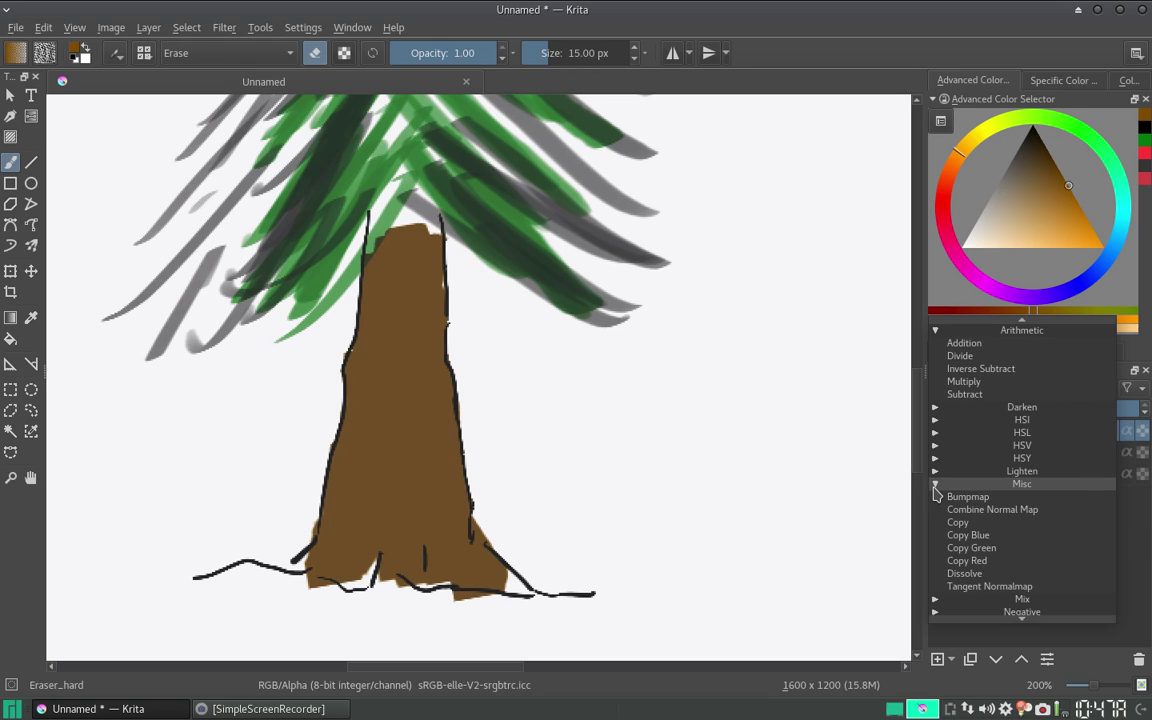
left_click(935, 486)
left_click(935, 498)
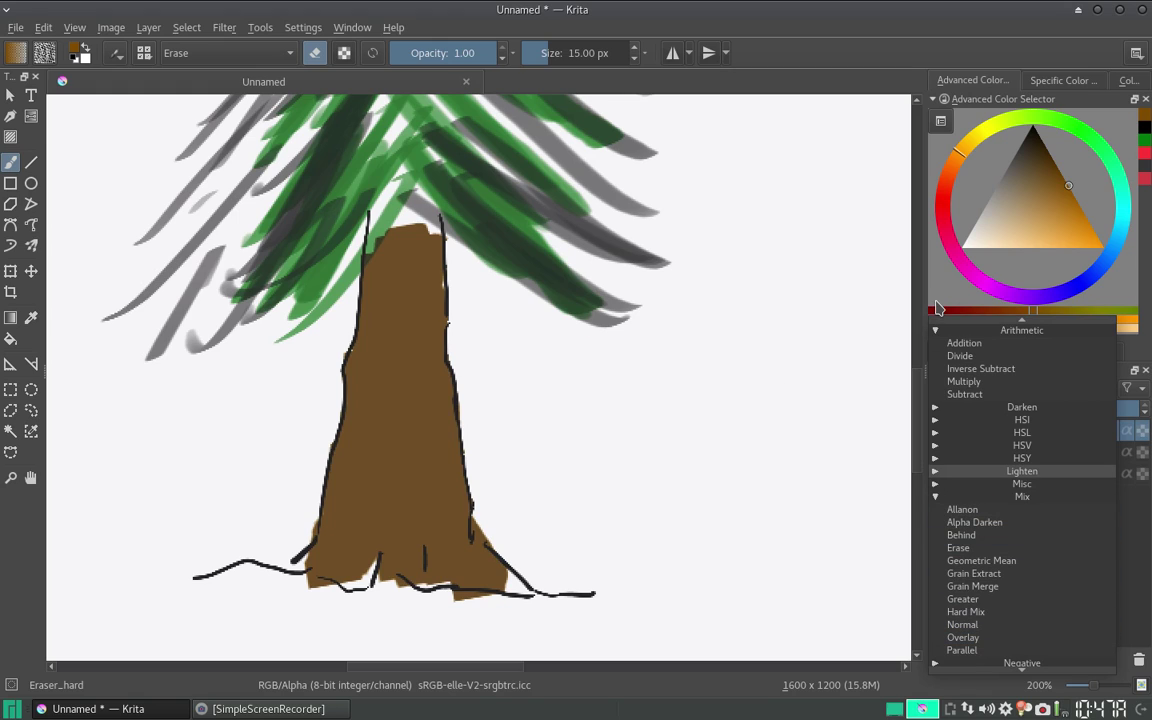
left_click(846, 277)
- Select Layer 2, the green needles, and set its blend mode to Overlay
left_click(998, 455)
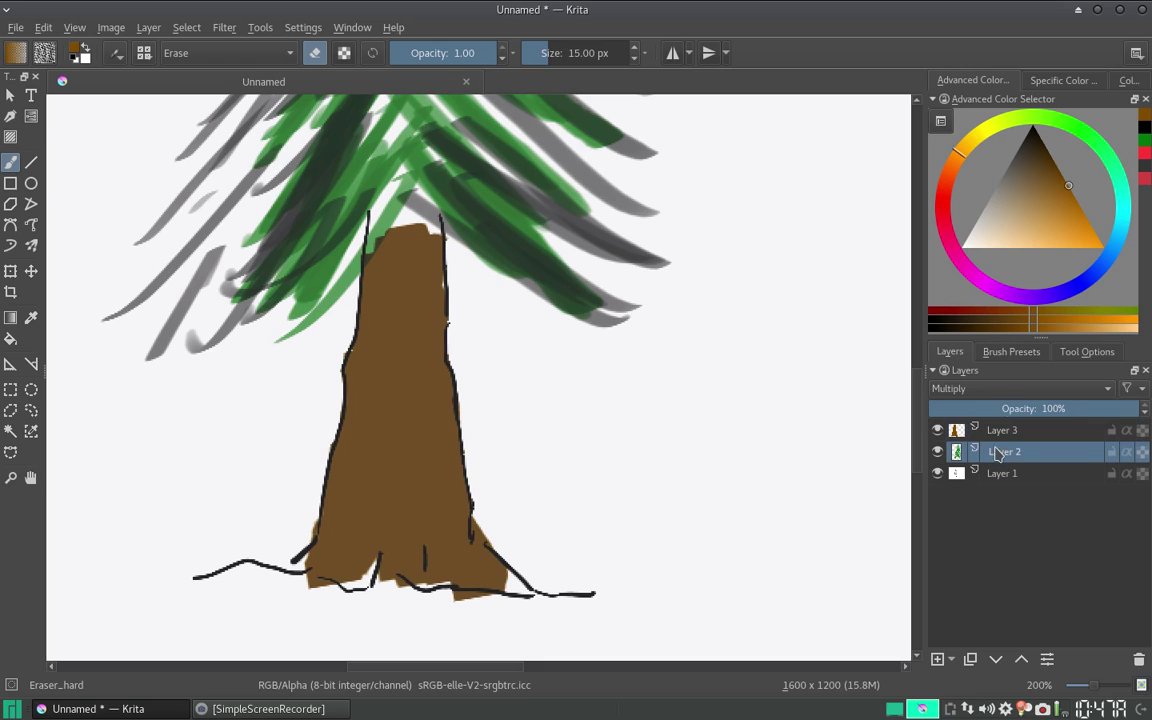
left_click(960, 388)
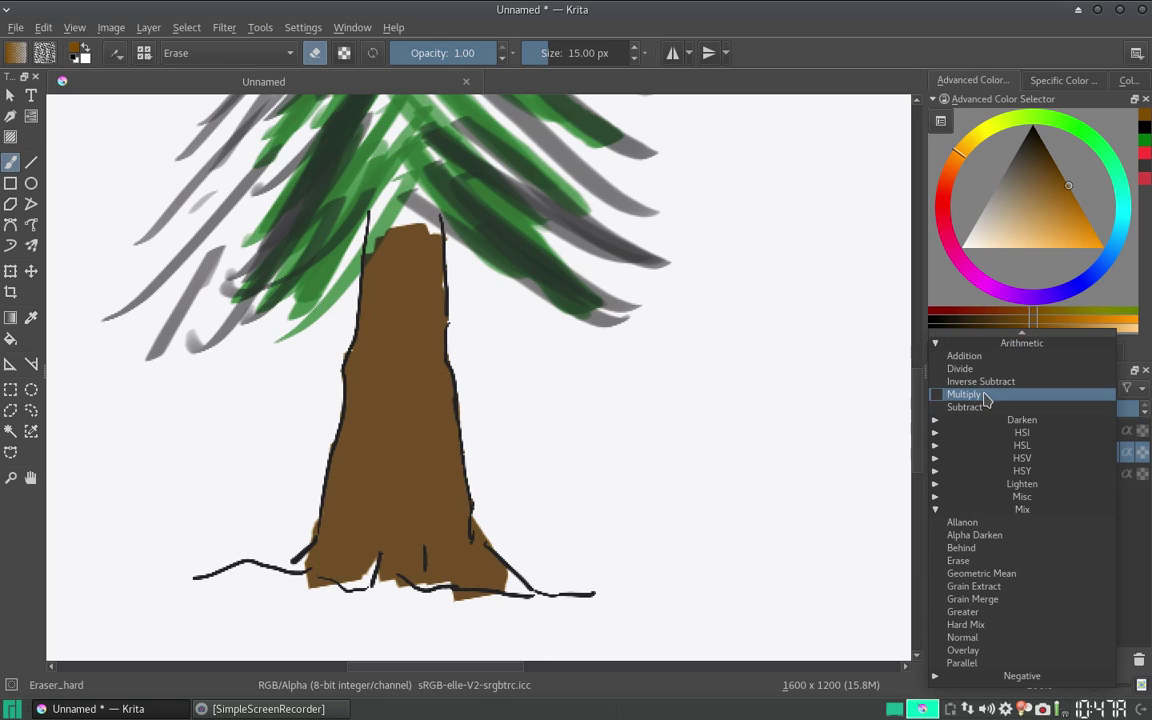
left_click(963, 651)
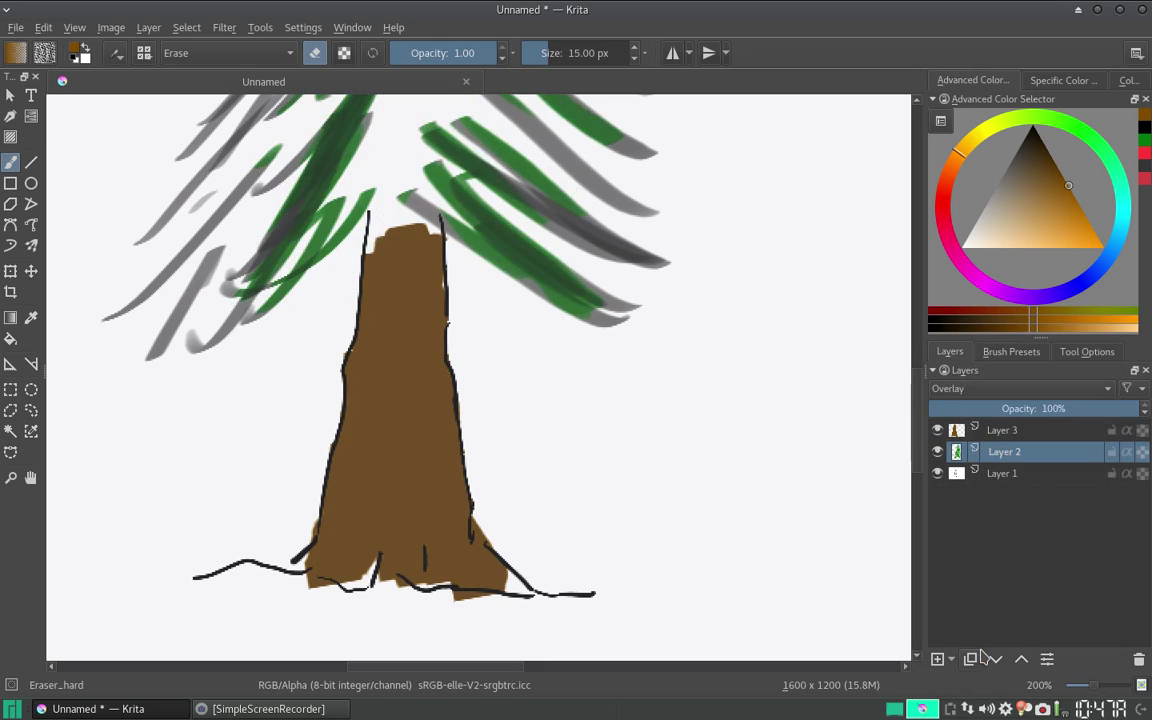
- Pan the canvas to inspect the Overlay needles and the brown trunk
mouse_move(572, 288)
left_mouse_down()
mouse_move(622, 338)
mouse_move(627, 575)
left_mouse_up()
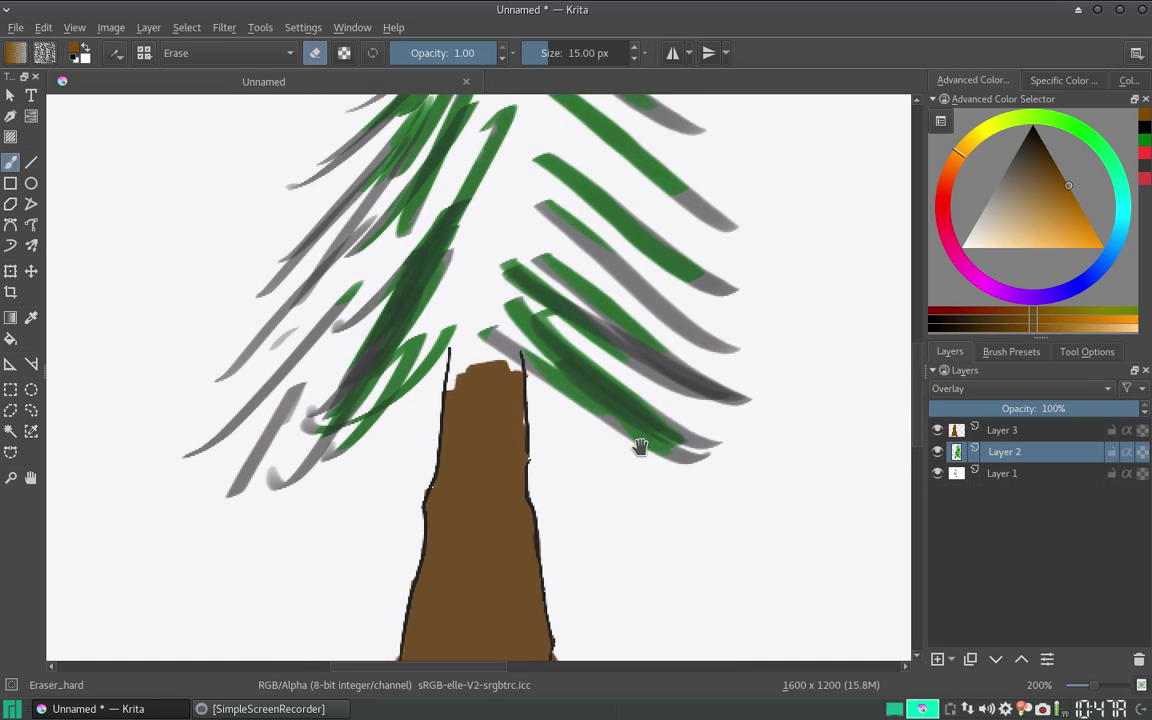
left_click_drag(651, 494, 622, 604)
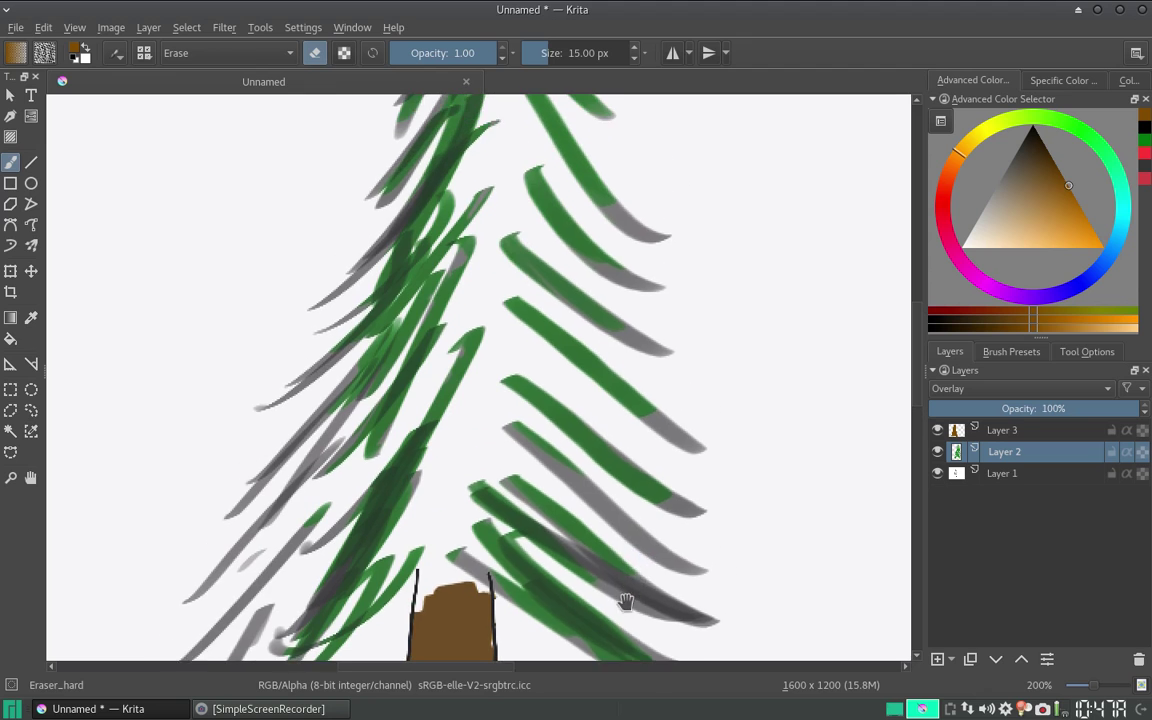
left_click_drag(658, 499, 655, 620)
left_click_drag(664, 503, 680, 327)
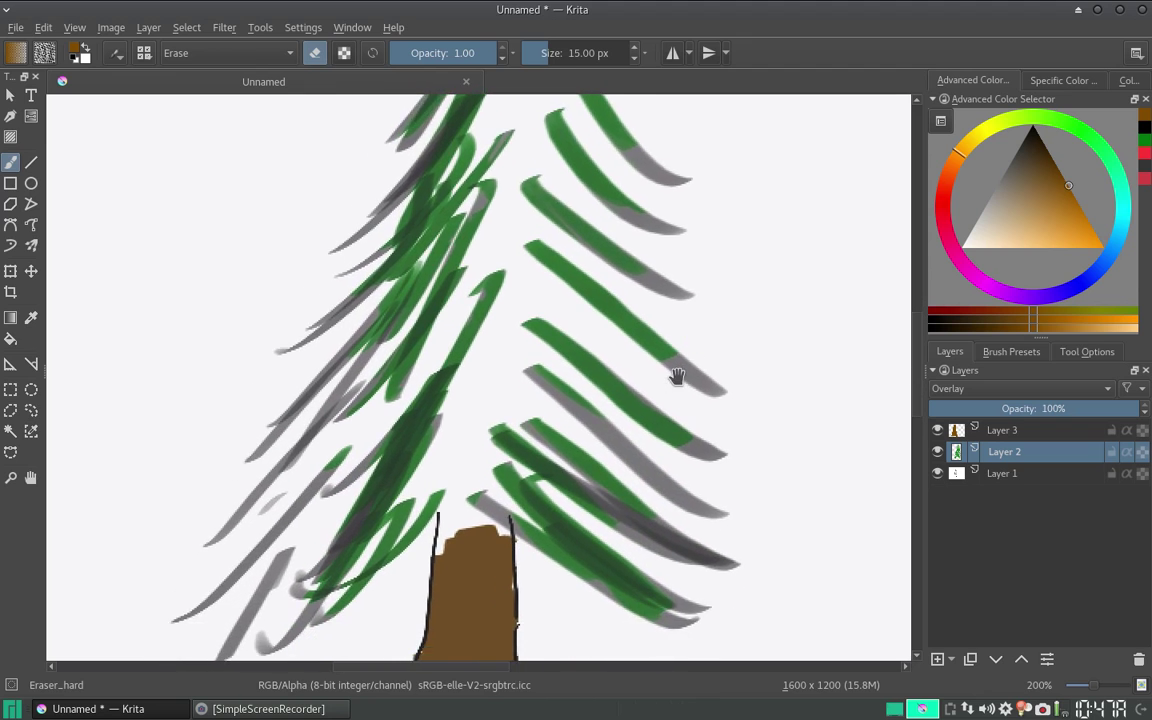
mouse_move(676, 400)
left_mouse_down()
mouse_move(681, 347)
mouse_move(630, 278)
left_mouse_up()
left_click_drag(640, 367, 630, 249)
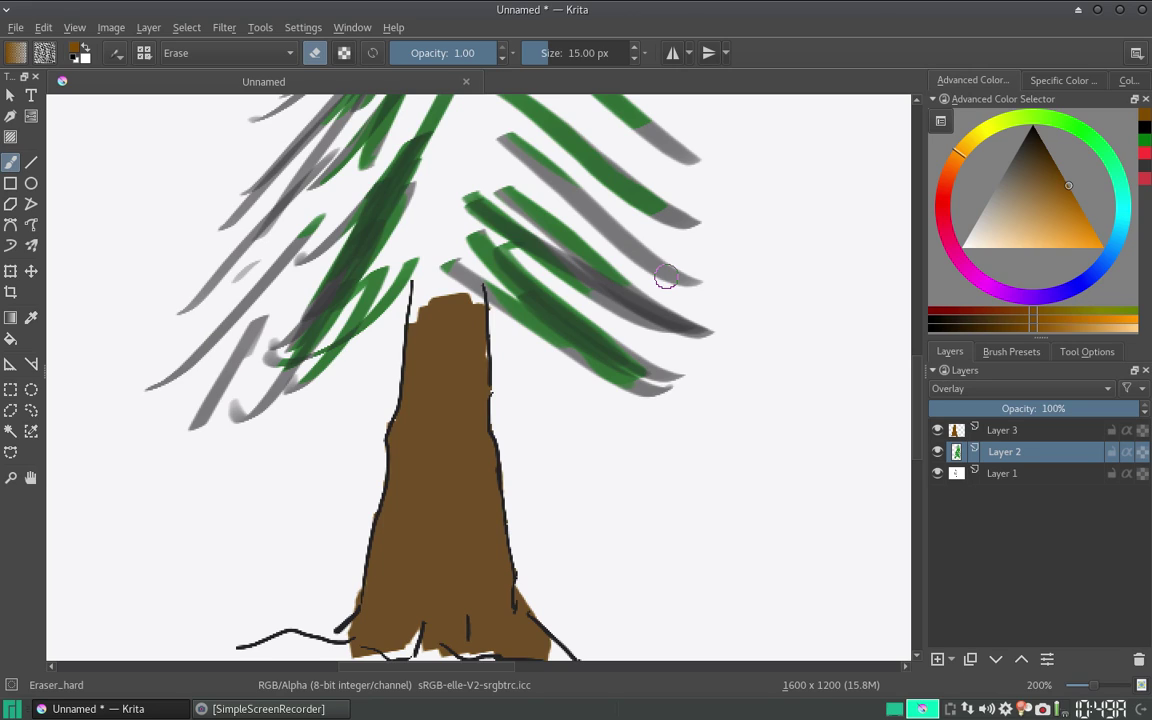
- Zoom the canvas out to 67% and center the whole pine tree
scroll(663, 272, "down", 3)
left_click_drag(620, 283, 535, 370)
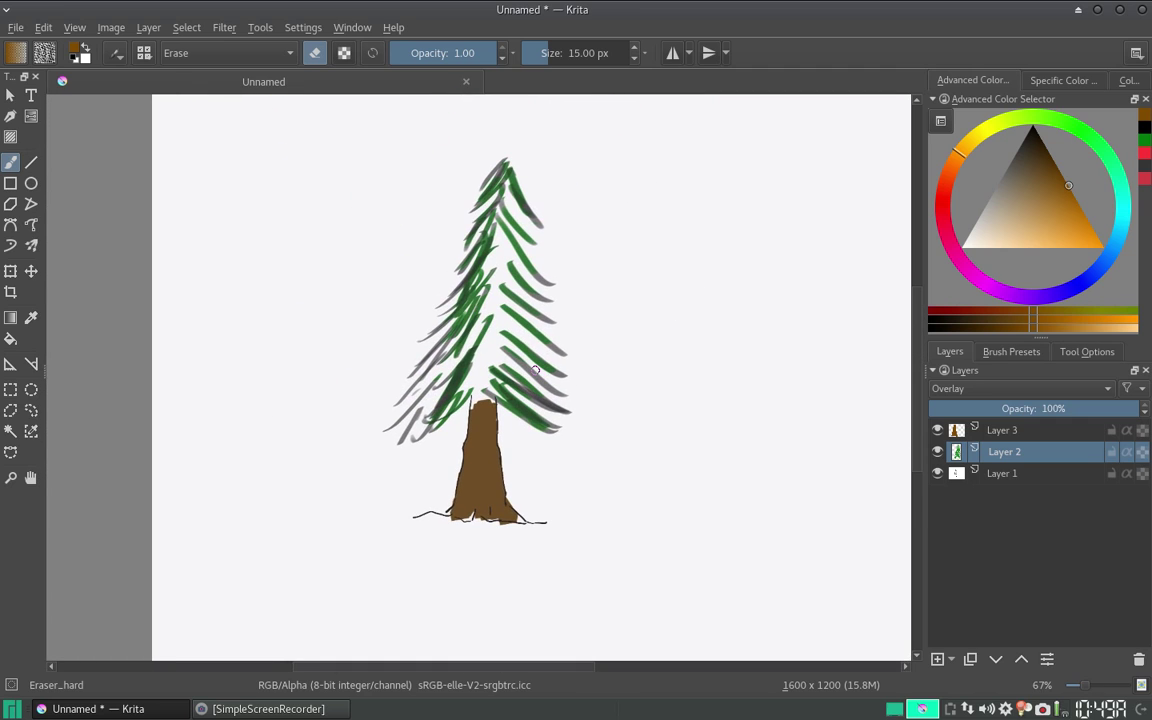